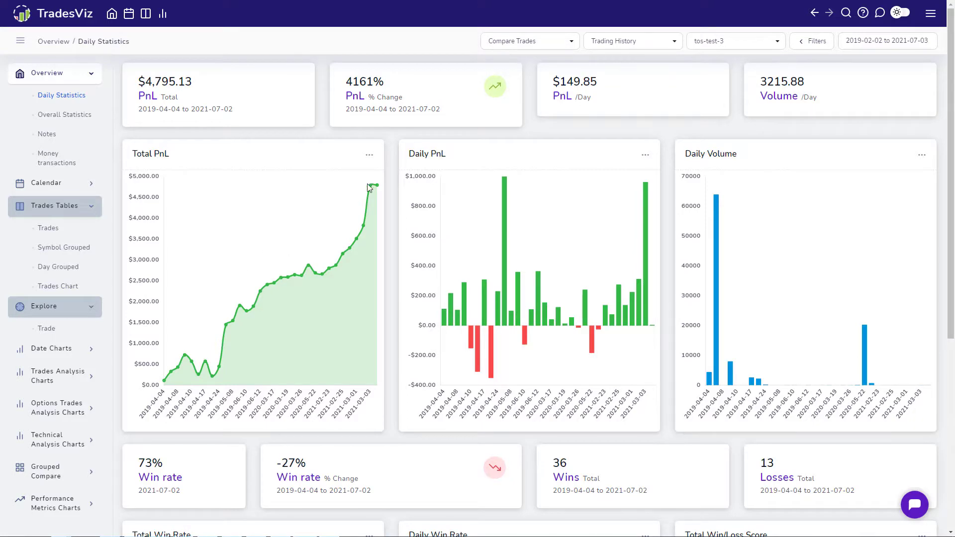
Open the Trades table from the dashboard and select the 2021-07-02 AAPL trade row
scroll(530, 167, down, 6)
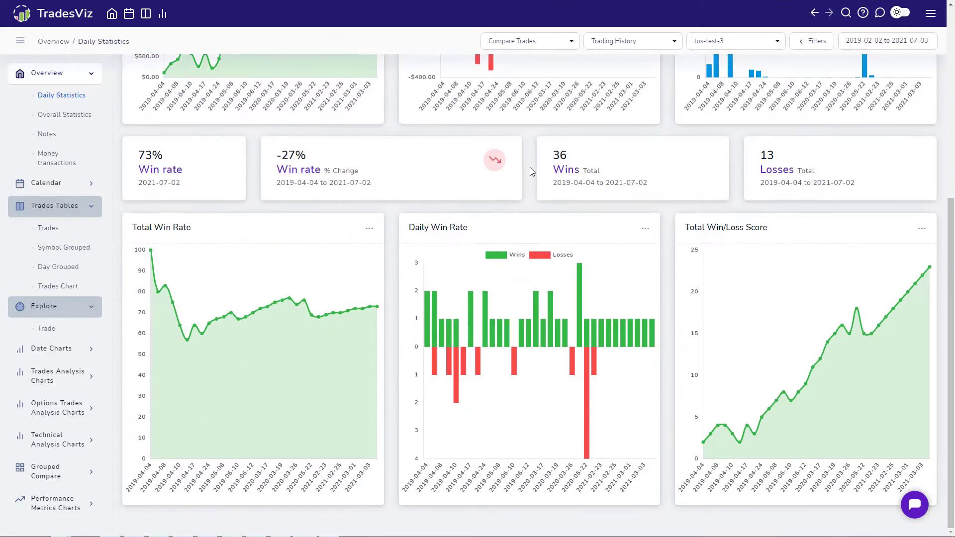
scroll(529, 168, up, 6)
click(46, 229)
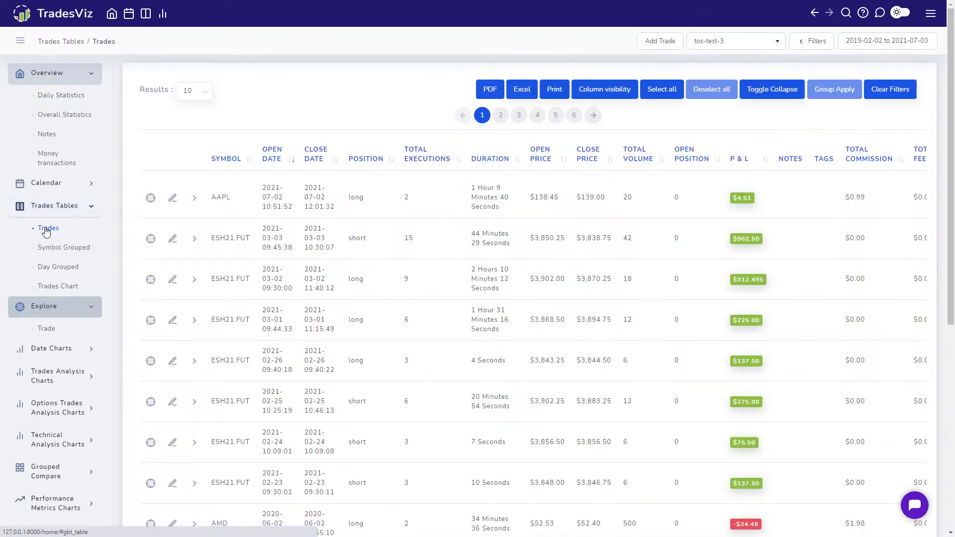
click(151, 198)
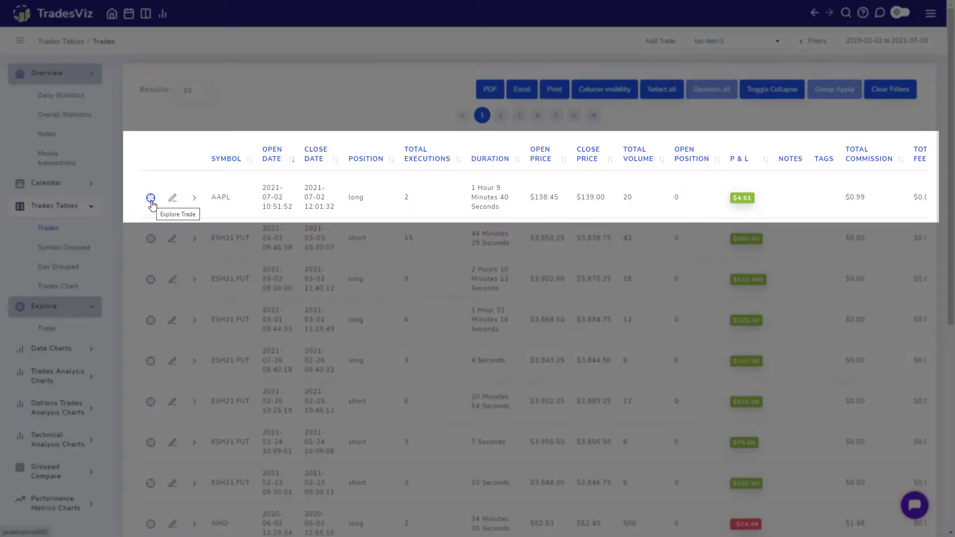
Open the AAPL trade's detail page and highlight its symbol and date
click(151, 199)
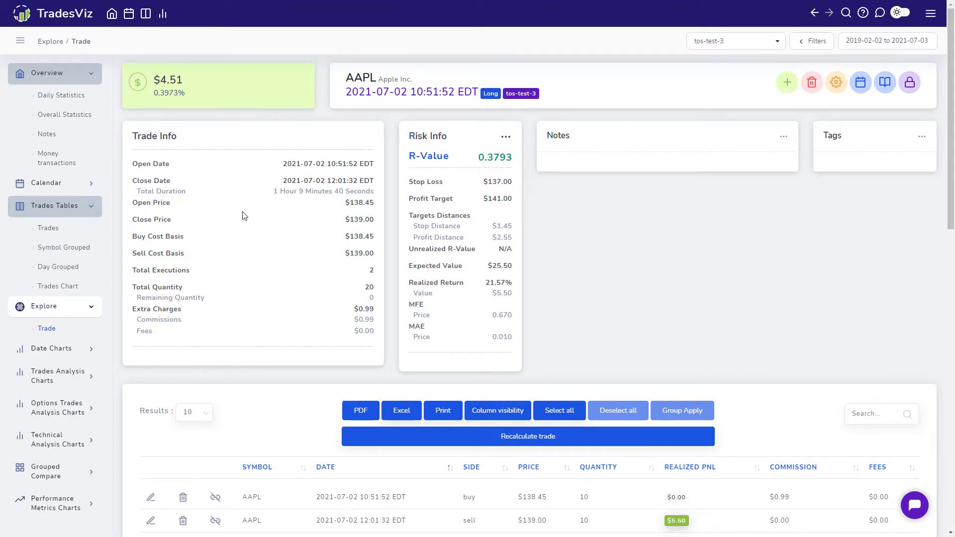
drag(335, 100, 348, 78)
click(389, 78)
scroll(209, 143, down, 15)
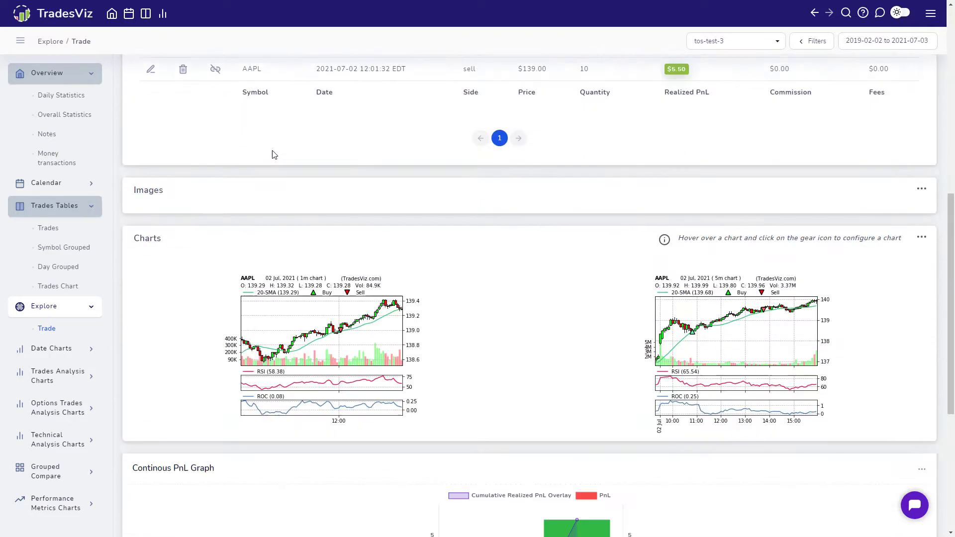
scroll(250, 180, up, 15)
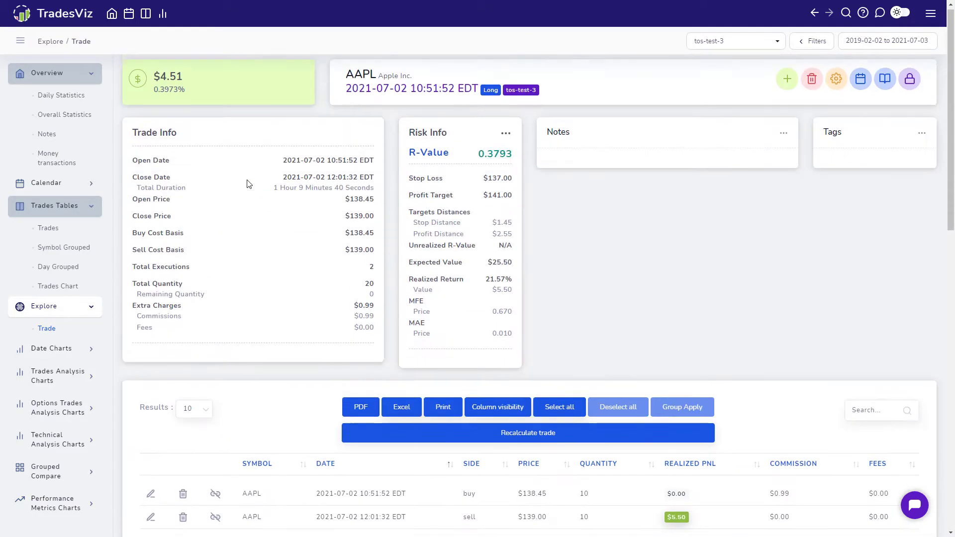
Highlight the $4.51 profit, the AAPL Apple Inc. title and the open date and time
drag(156, 80, 183, 76)
click(249, 103)
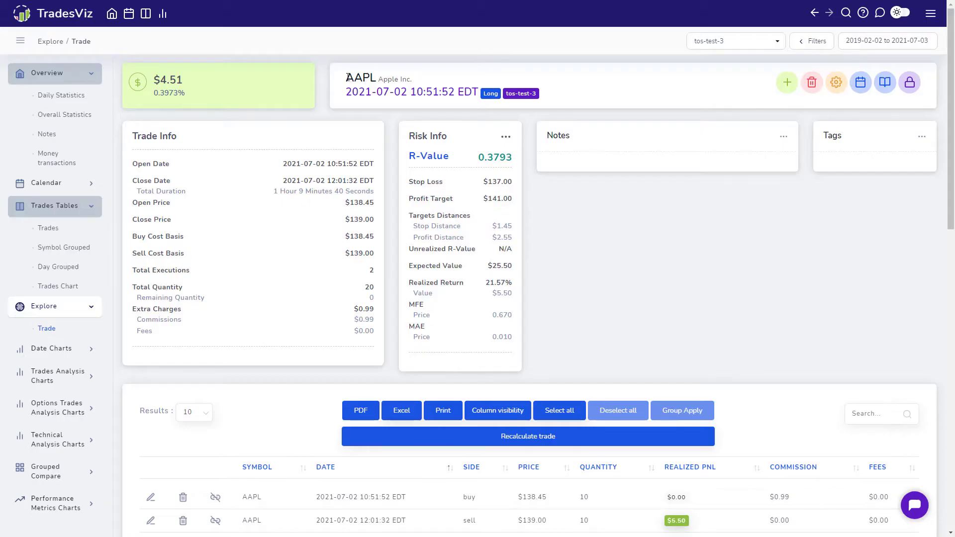
drag(347, 77, 418, 77)
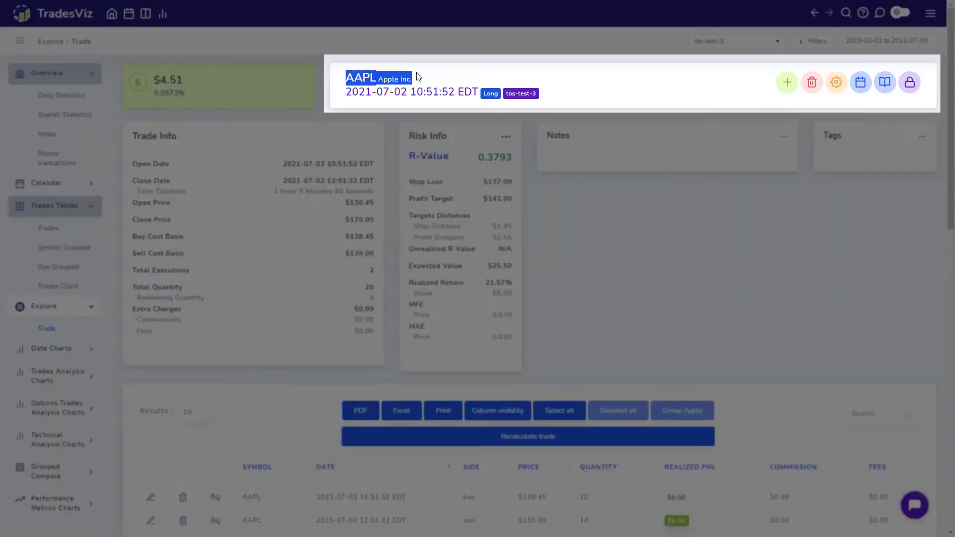
drag(351, 91, 482, 93)
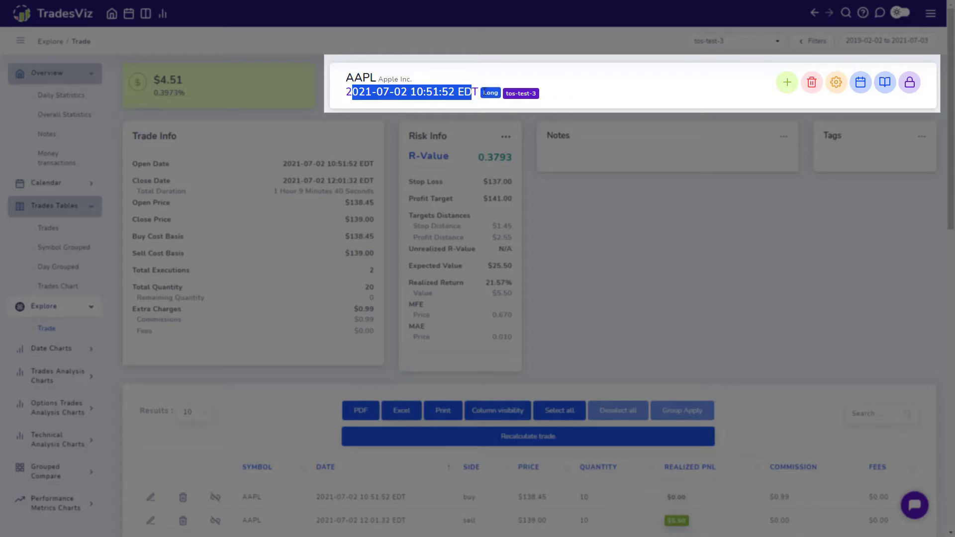
click(489, 93)
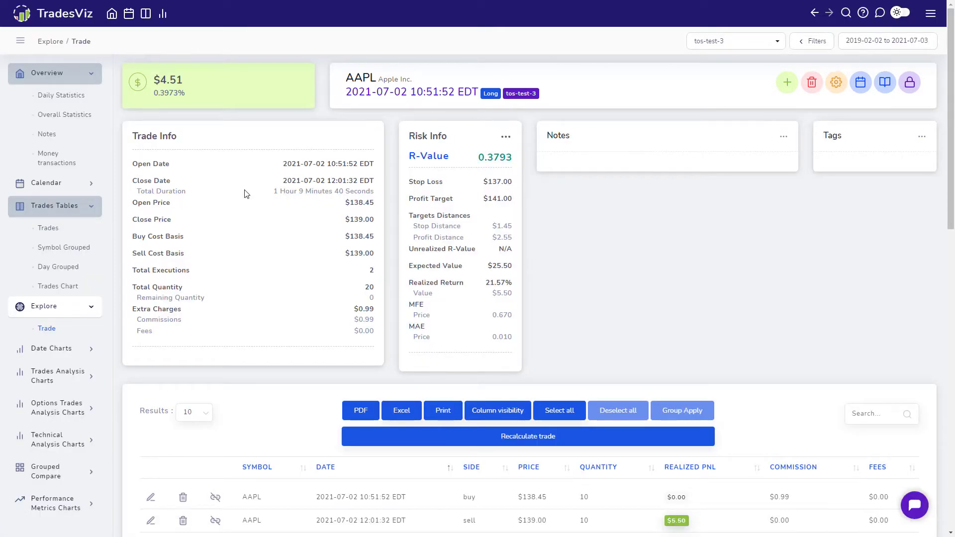
Highlight the Trade Info heading, cost basis, charges, commissions, fees and MFE/MAE rows
drag(139, 132, 181, 132)
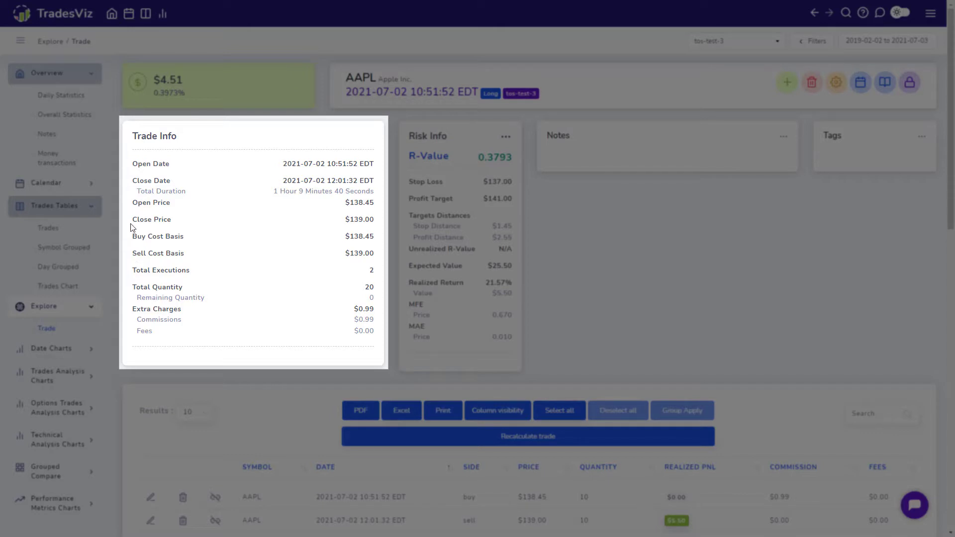
drag(142, 238, 133, 271)
triple_click(148, 309)
triple_click(148, 320)
click(147, 329)
triple_click(147, 330)
click(240, 335)
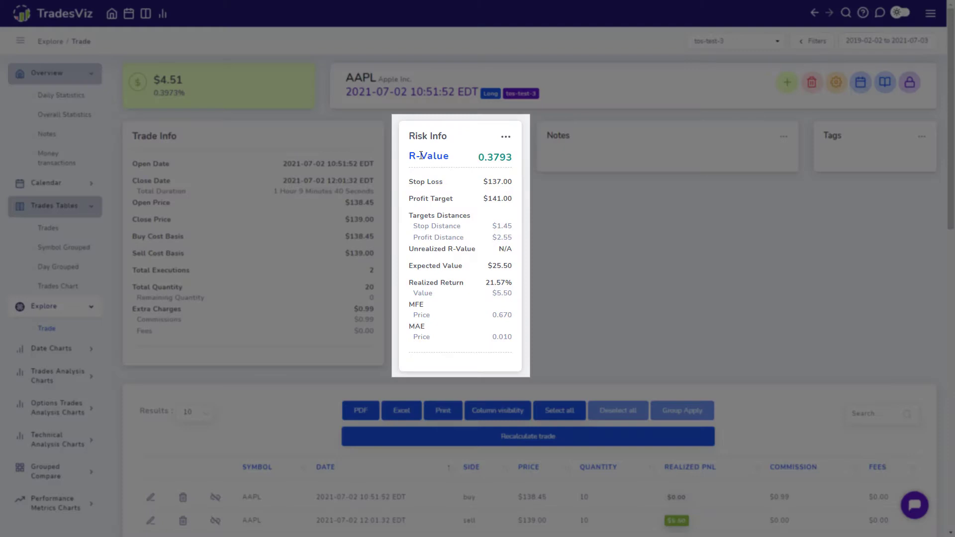
drag(413, 304, 448, 335)
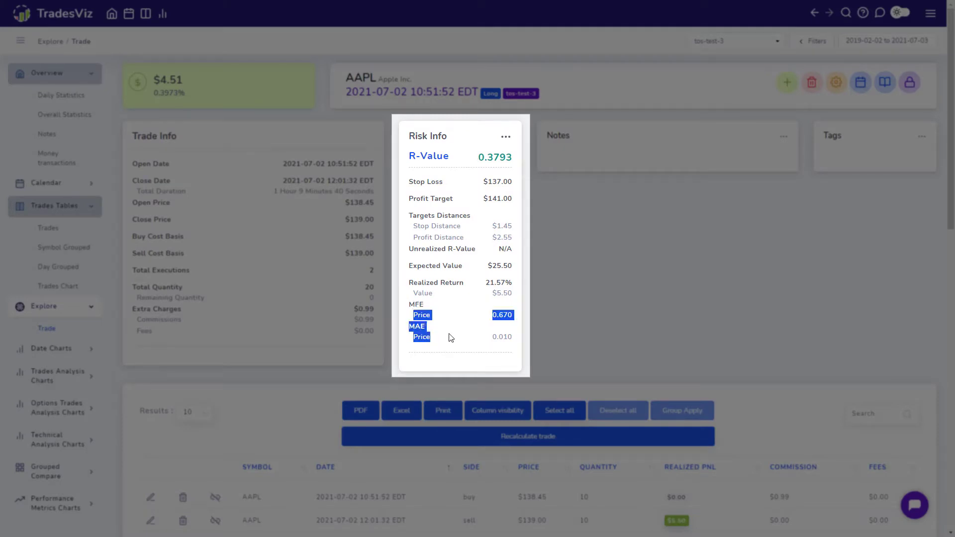
click(462, 333)
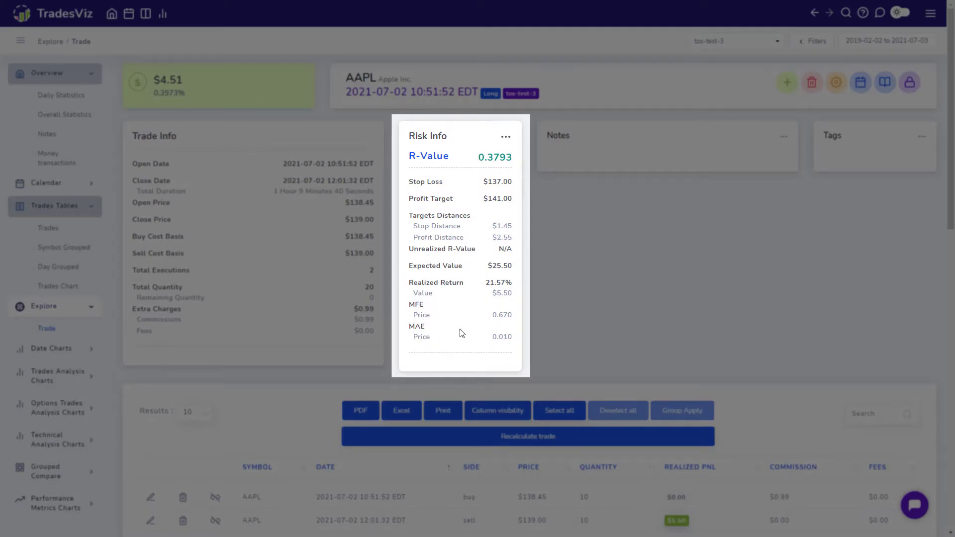
click(506, 137)
click(488, 159)
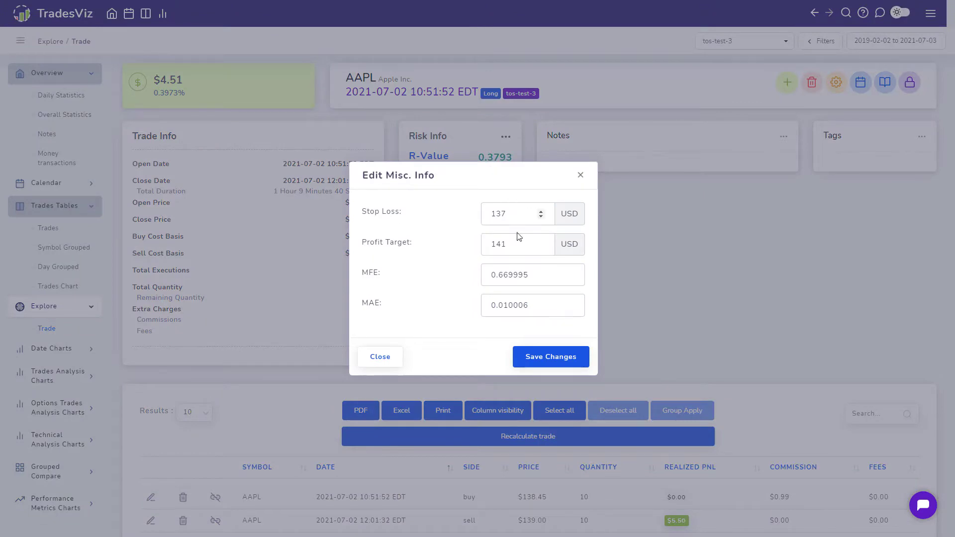
click(581, 177)
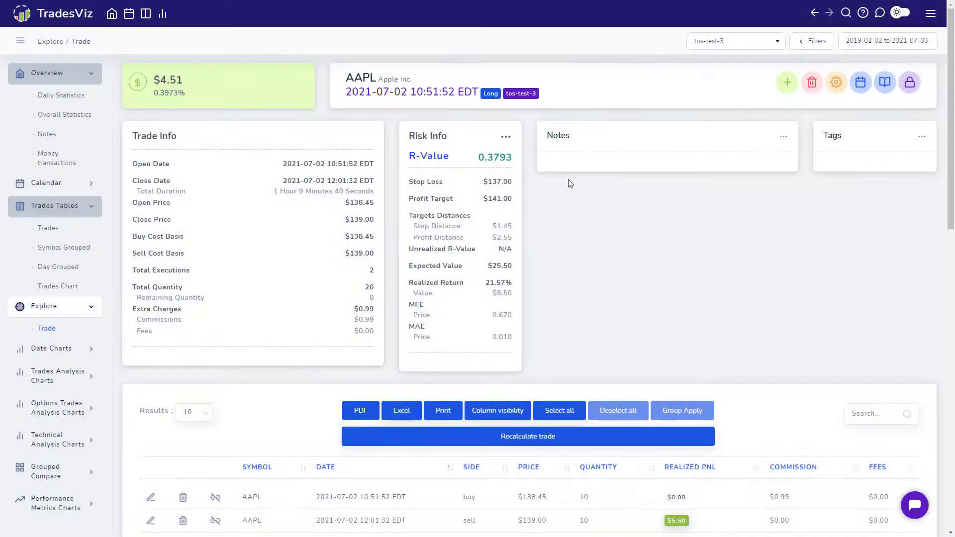
drag(484, 181, 510, 181)
drag(409, 198, 513, 198)
click(570, 249)
Save the note "New note" on the trade, with "note" bold and underlined
click(784, 137)
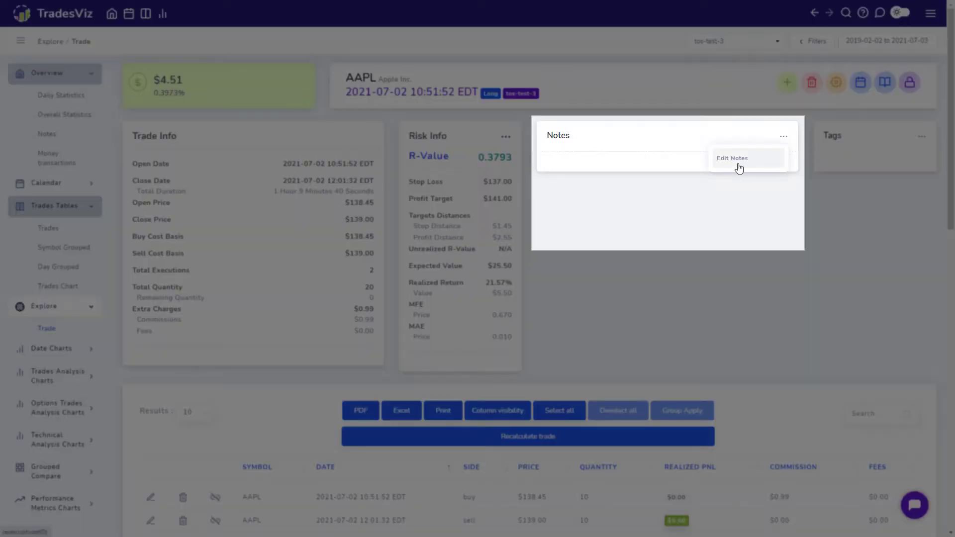
click(736, 160)
text(N)
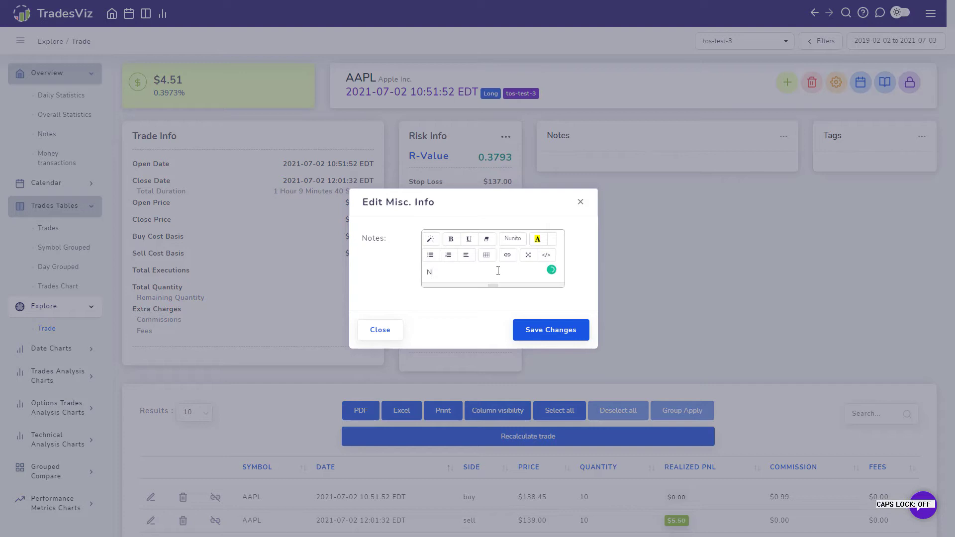
text(ew note)
key(ctrl+shift+Left)
key(ctrl+b)
key(ctrl+u)
key(Right)
click(574, 334)
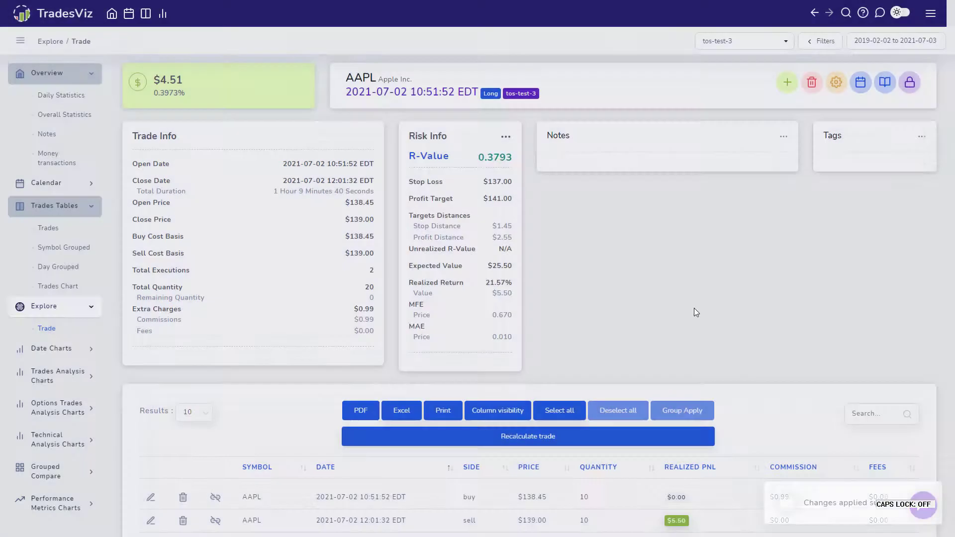
Add the tag tag1 to the AAPL trade and save it
click(921, 137)
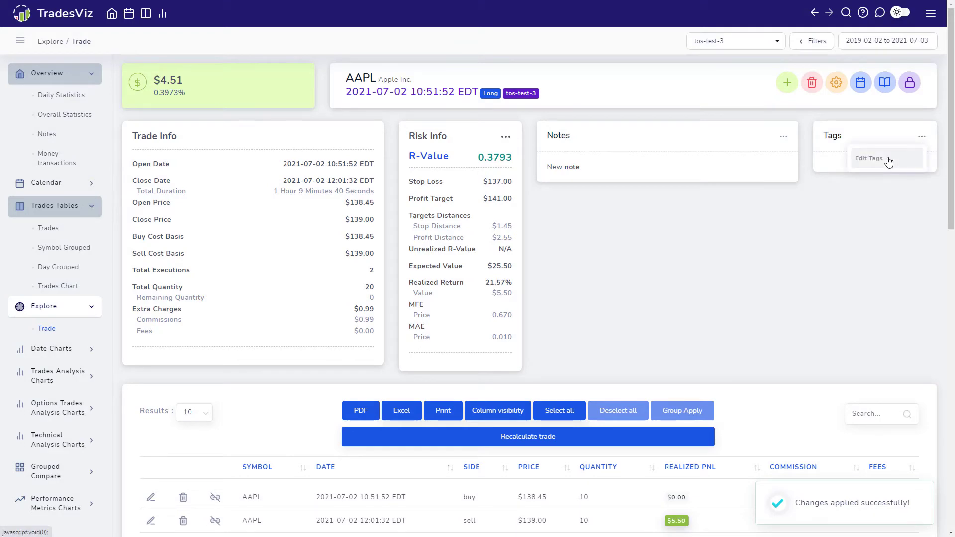
click(890, 158)
click(477, 245)
text(tag)
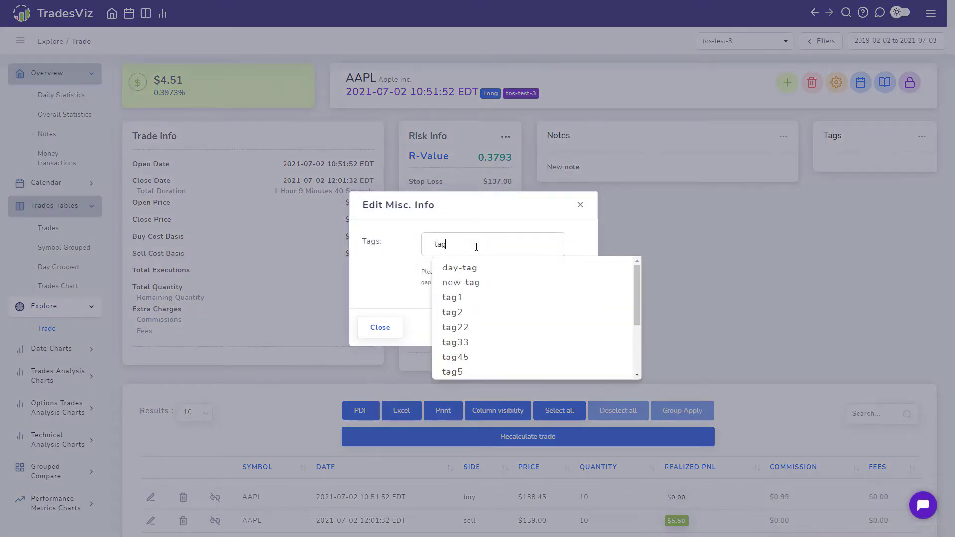
click(461, 297)
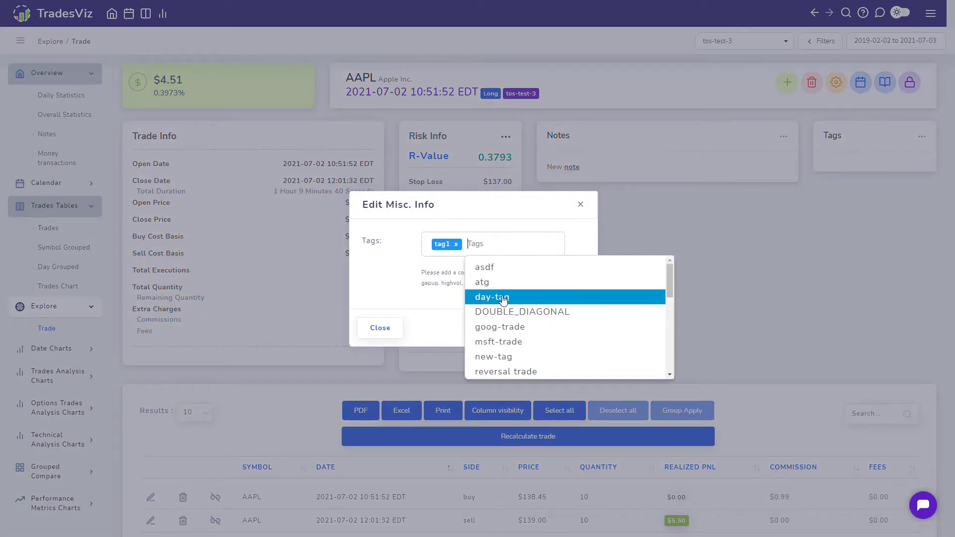
click(543, 324)
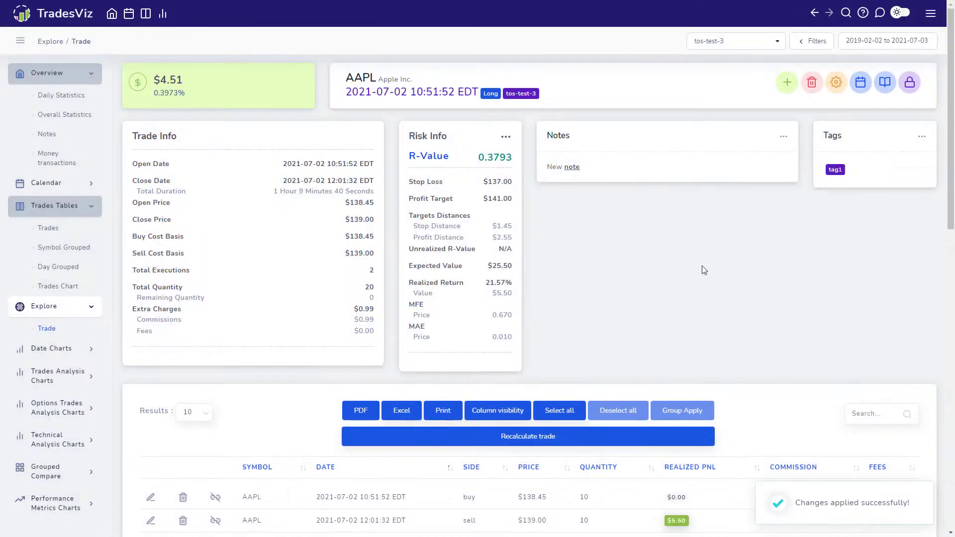
scroll(702, 267, down, 5)
scroll(708, 277, down, 1)
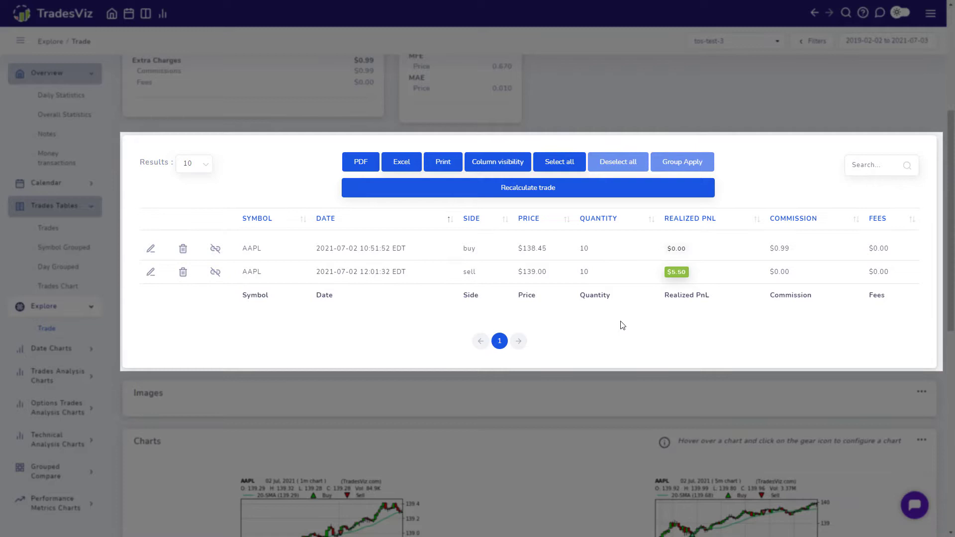
click(530, 220)
click(617, 220)
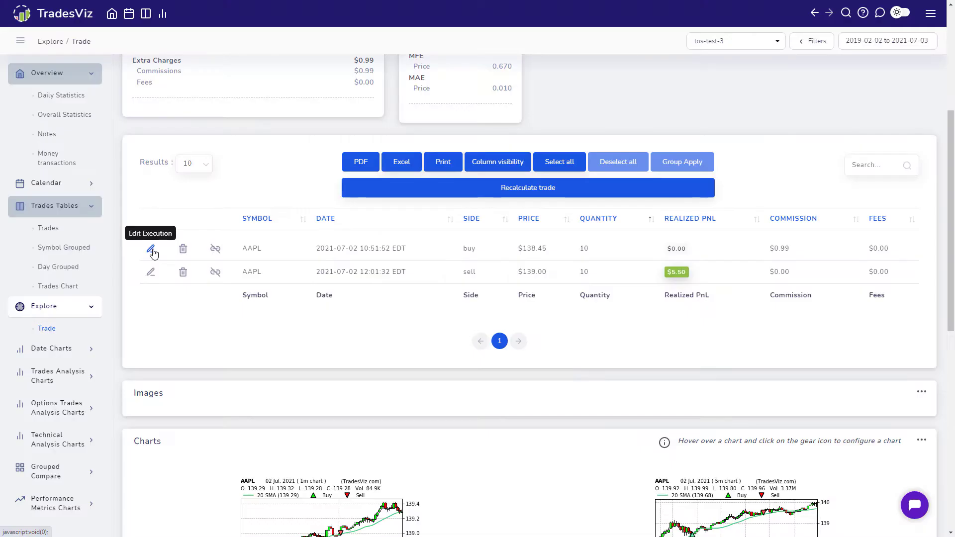
click(152, 252)
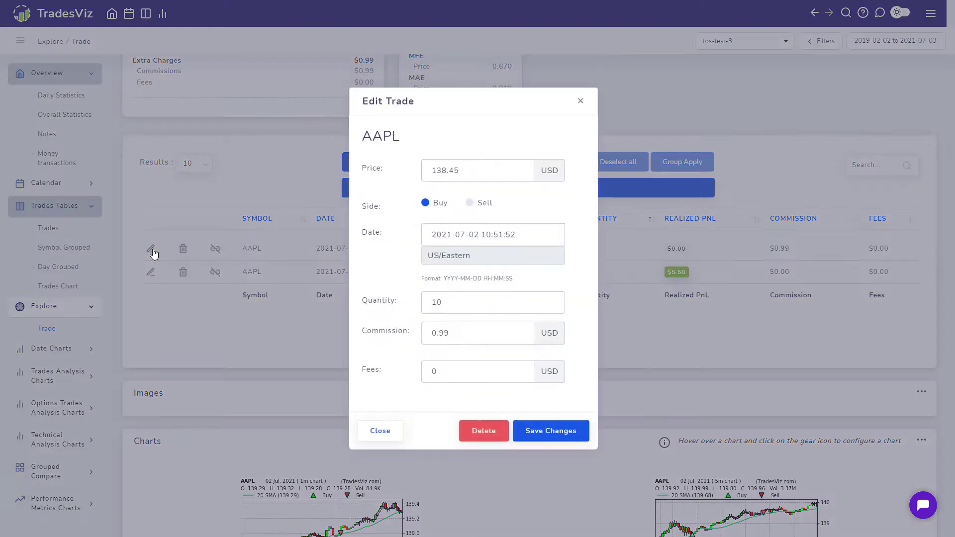
click(486, 173)
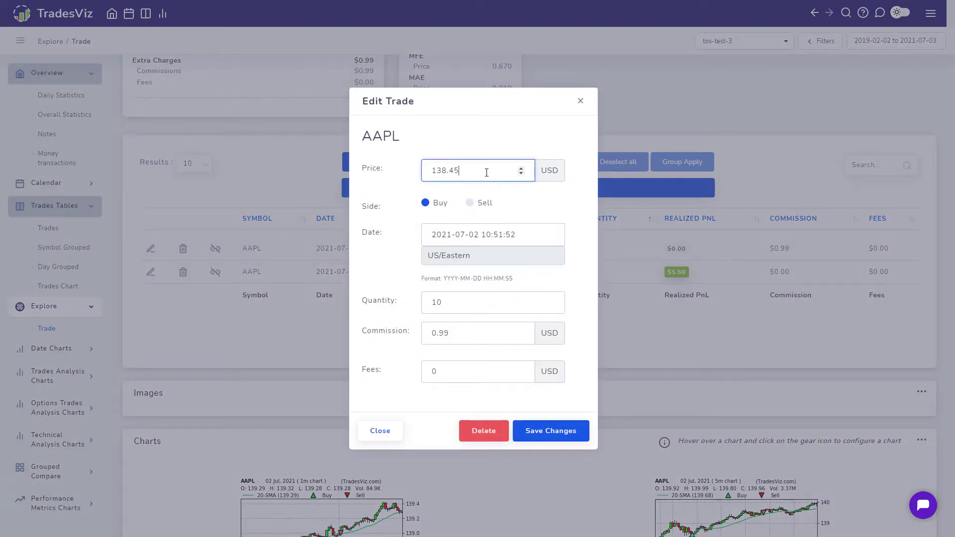
click(528, 233)
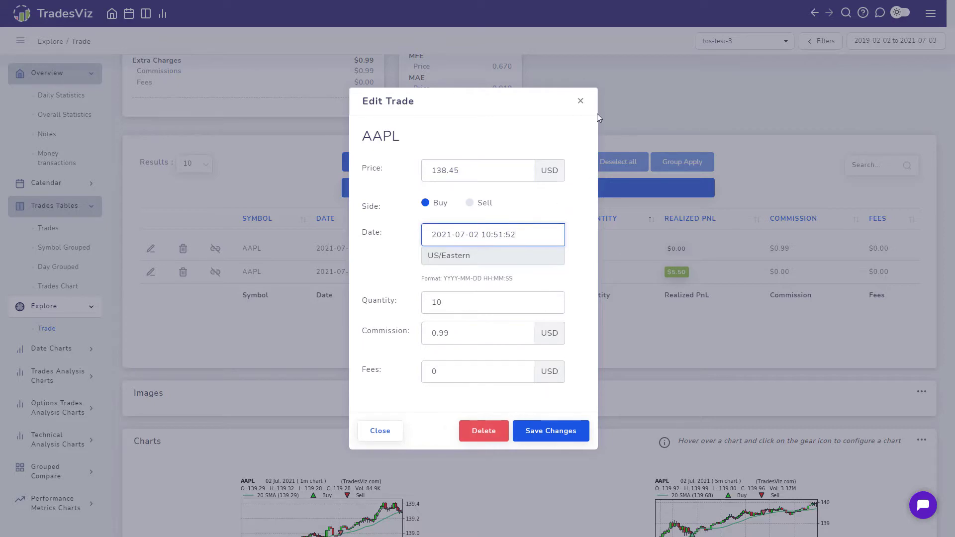
click(581, 100)
scroll(571, 343, down, 5)
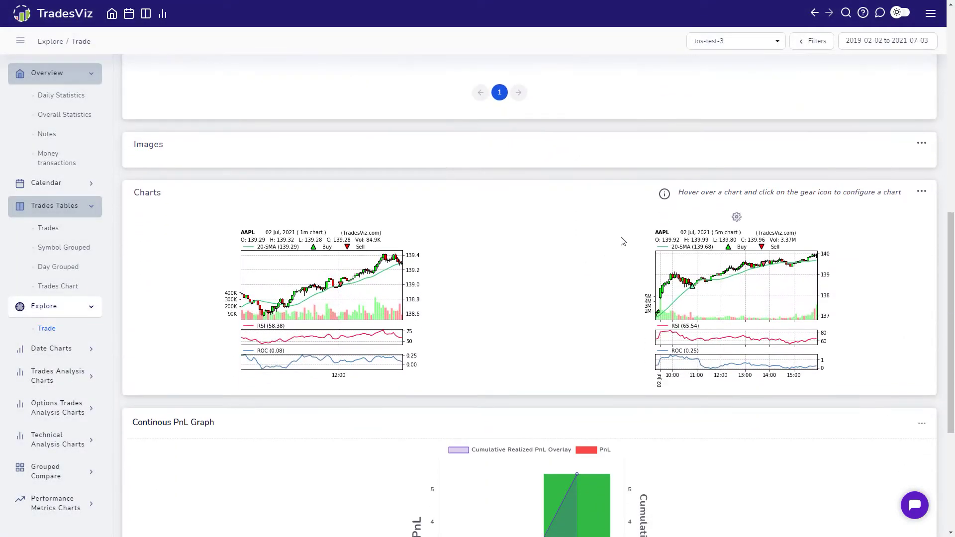
click(922, 144)
click(898, 174)
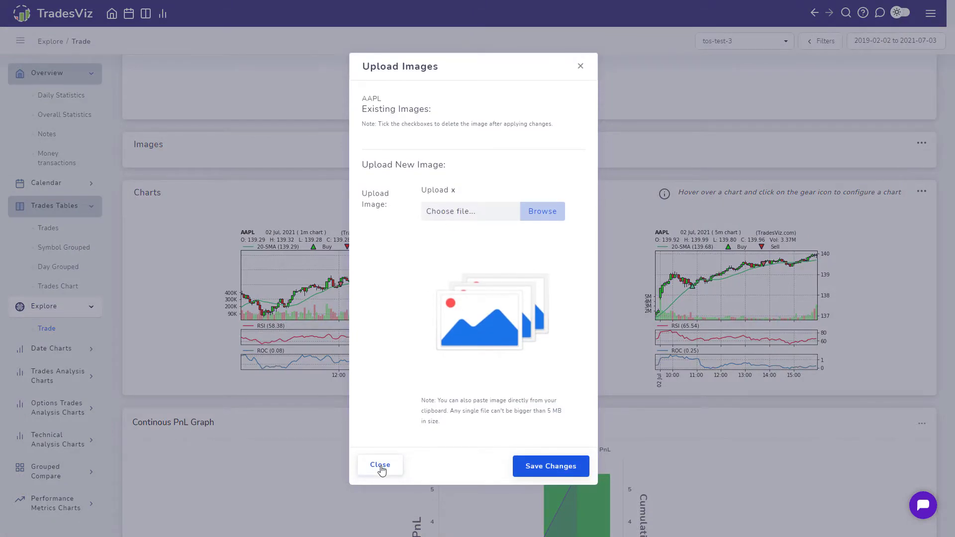
drag(423, 400, 444, 426)
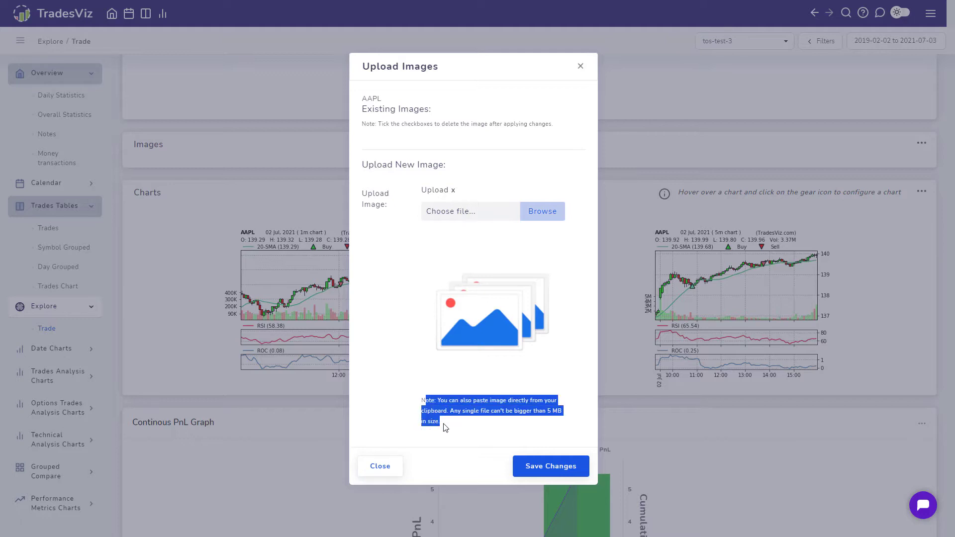
click(412, 433)
click(374, 466)
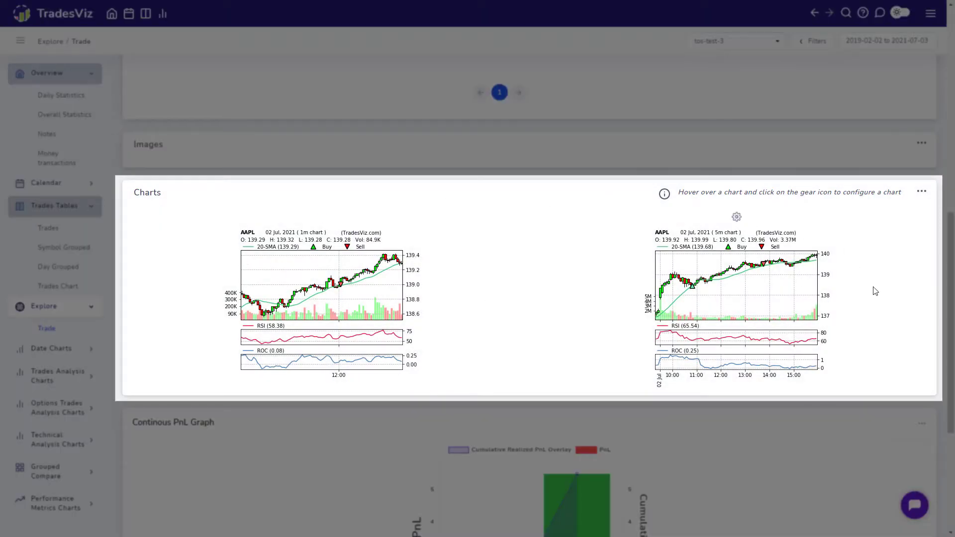
Add a third AAPL trade chart, 5-minute with stop-loss and profit-target lines
click(922, 192)
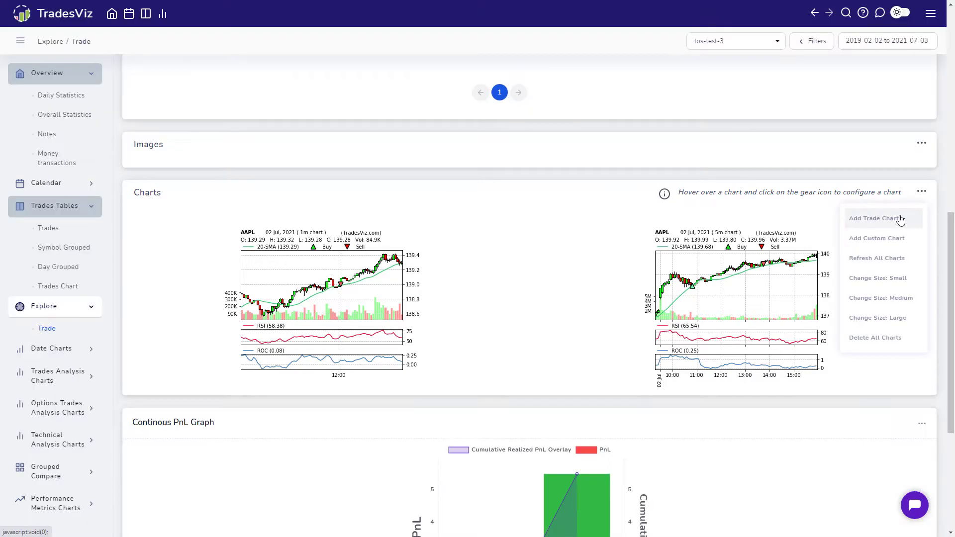
click(901, 218)
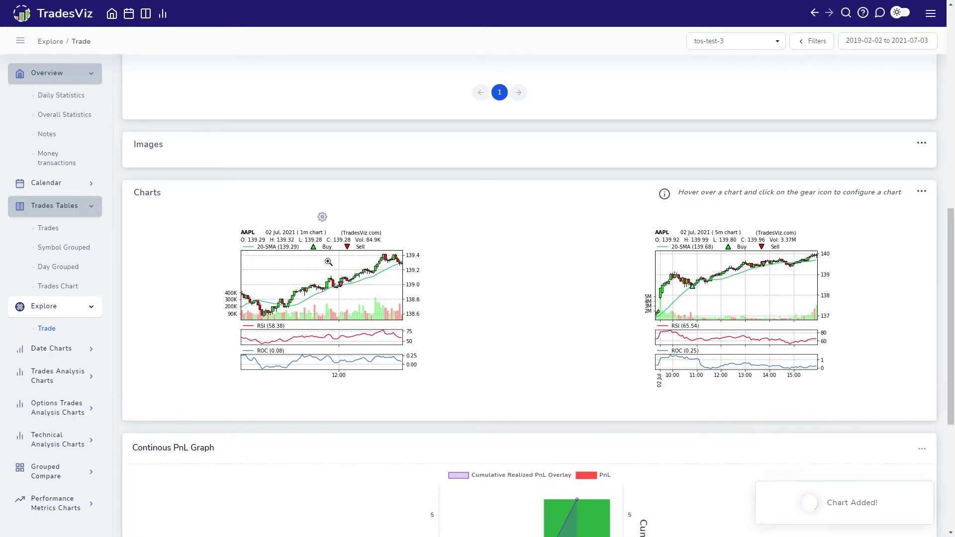
click(323, 218)
click(322, 218)
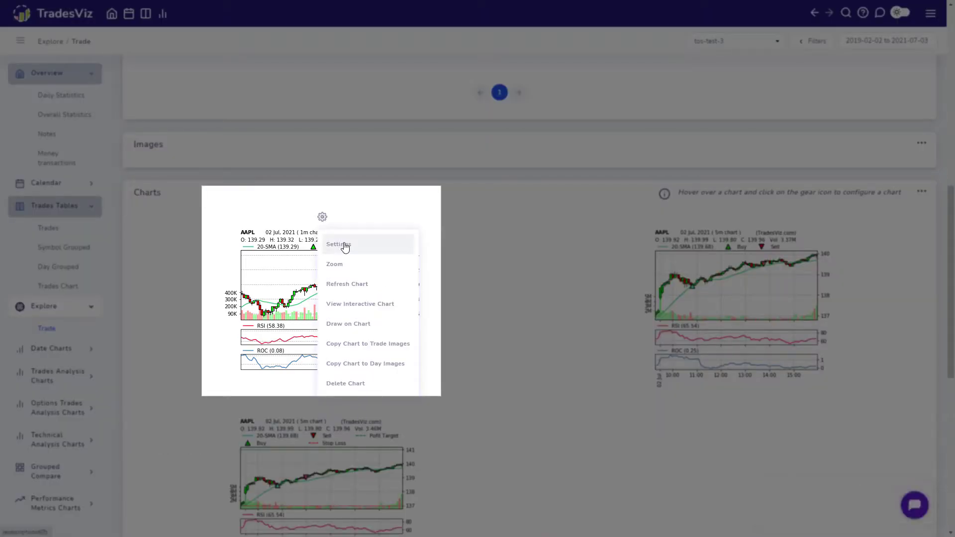
Change the 1-minute AAPL chart's type to OHLC and save the settings
click(194, 272)
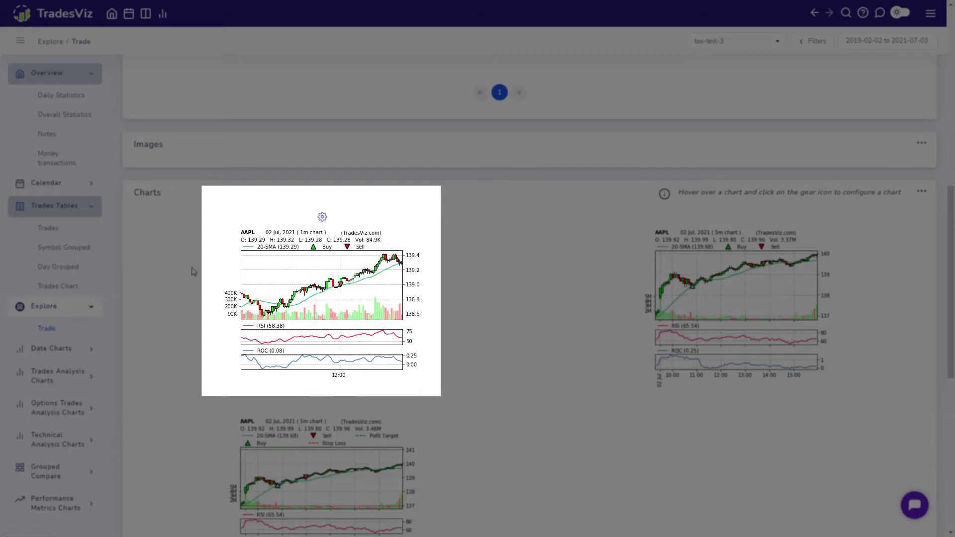
click(322, 217)
click(382, 248)
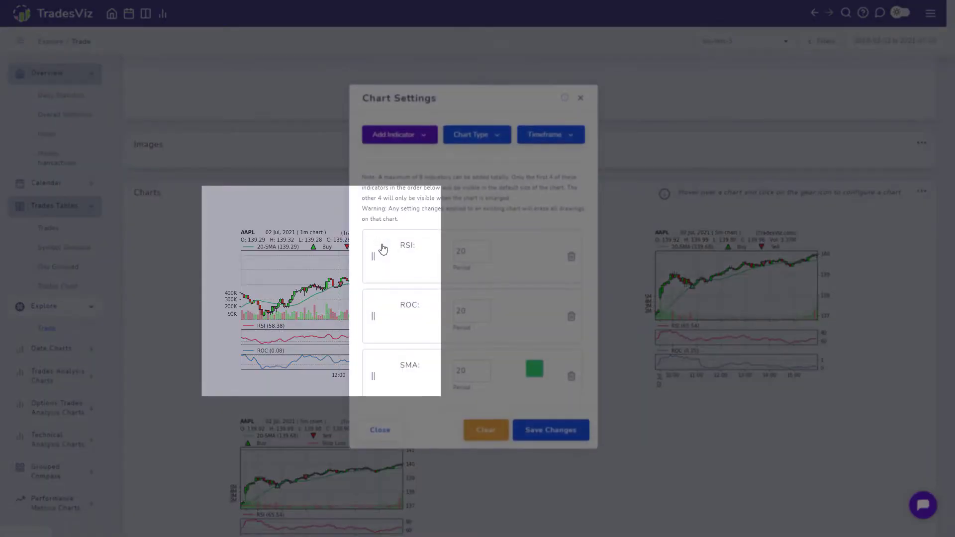
click(482, 142)
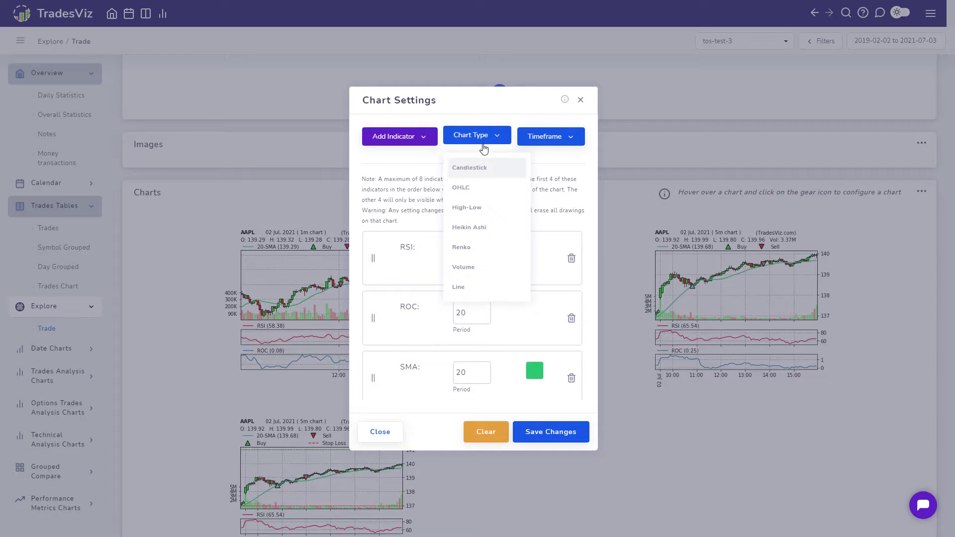
click(470, 189)
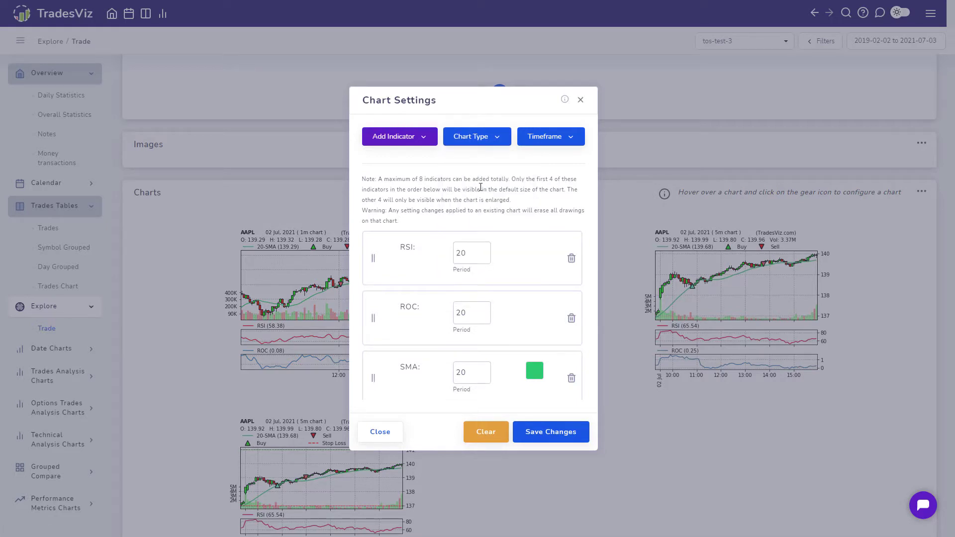
click(551, 436)
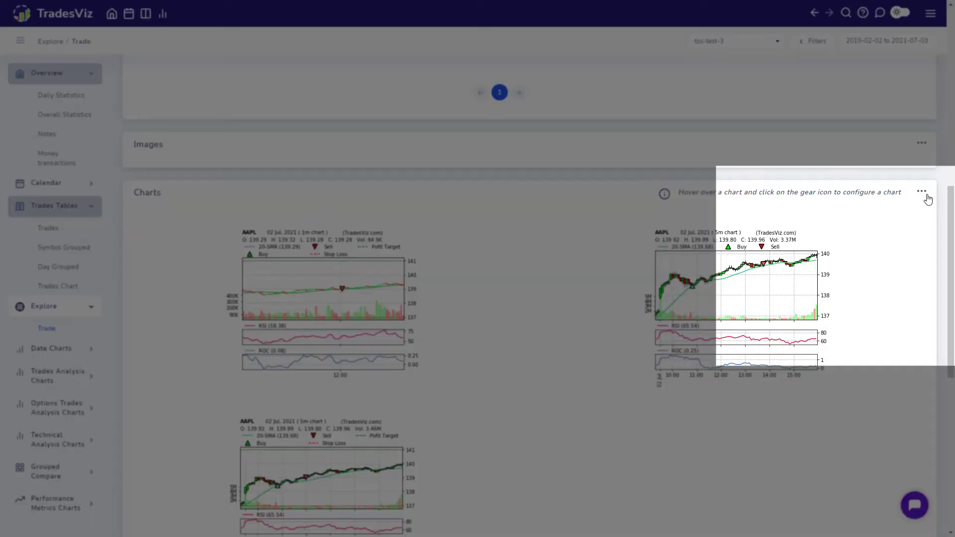
Show the trade charts larger, one per row in a single column
click(927, 195)
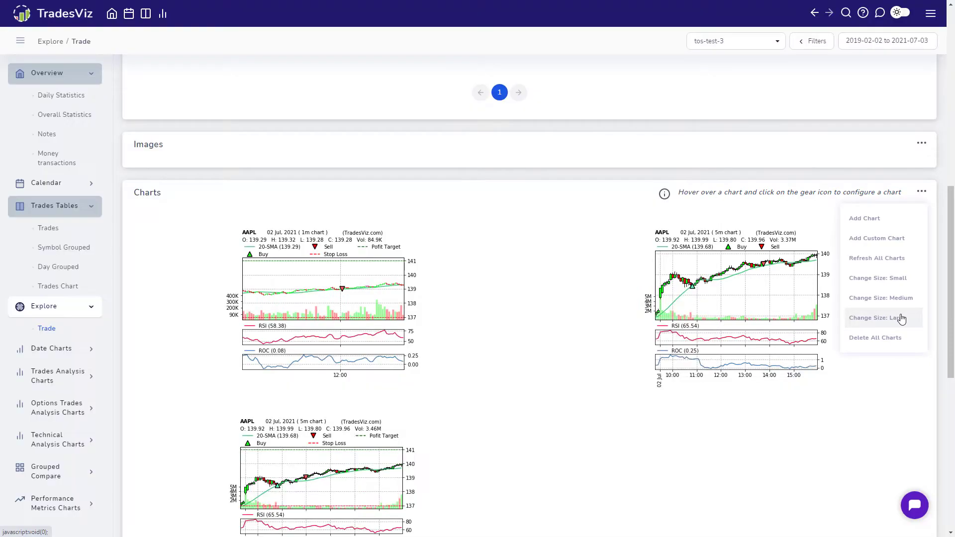
click(903, 318)
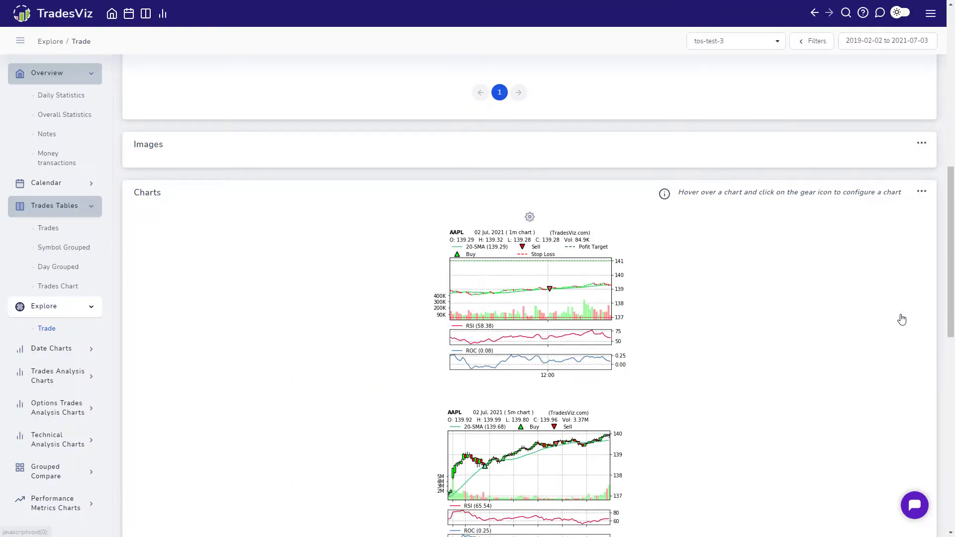
scroll(835, 324, down, 2)
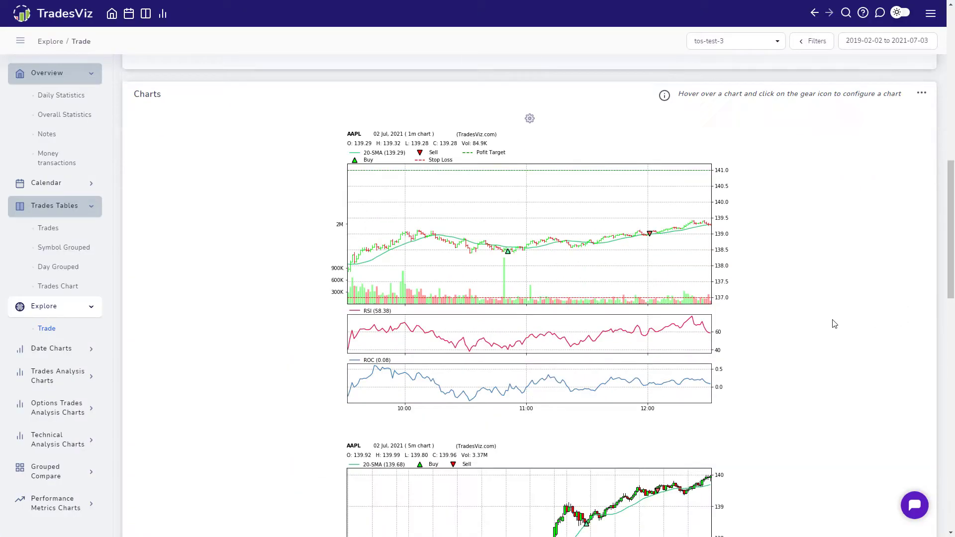
scroll(834, 323, down, 2)
scroll(834, 324, down, 5)
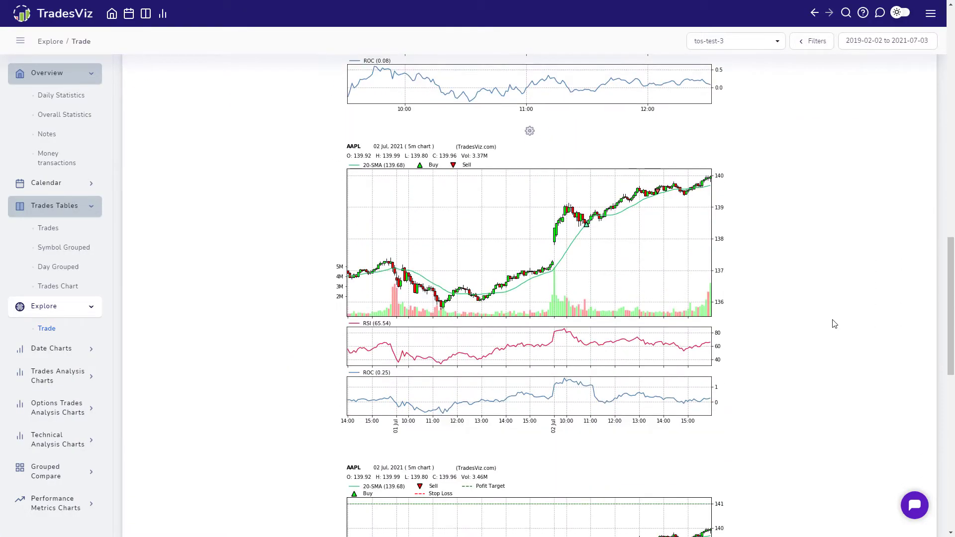
click(530, 104)
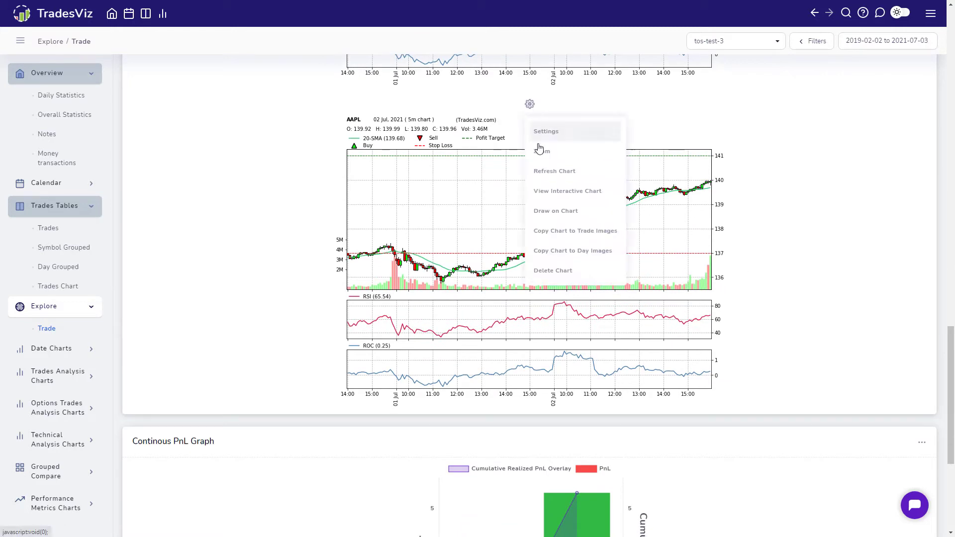
click(576, 197)
scroll(822, 285, down, 6)
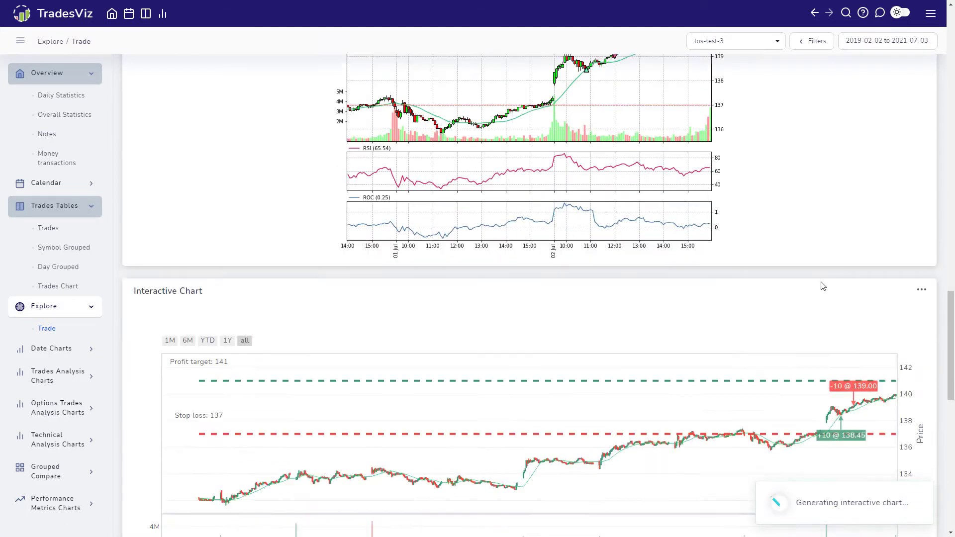
drag(787, 306, 871, 244)
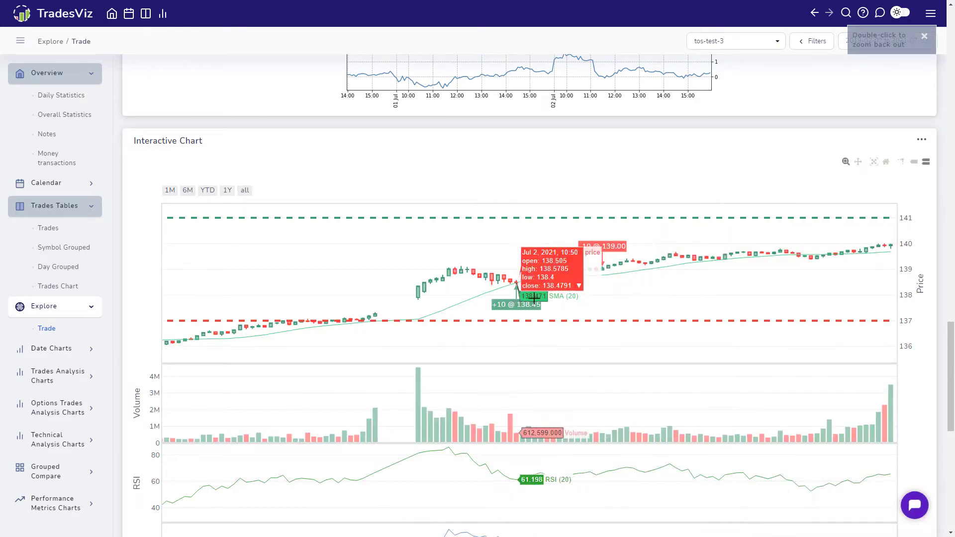
scroll(918, 281, up, 3)
click(921, 291)
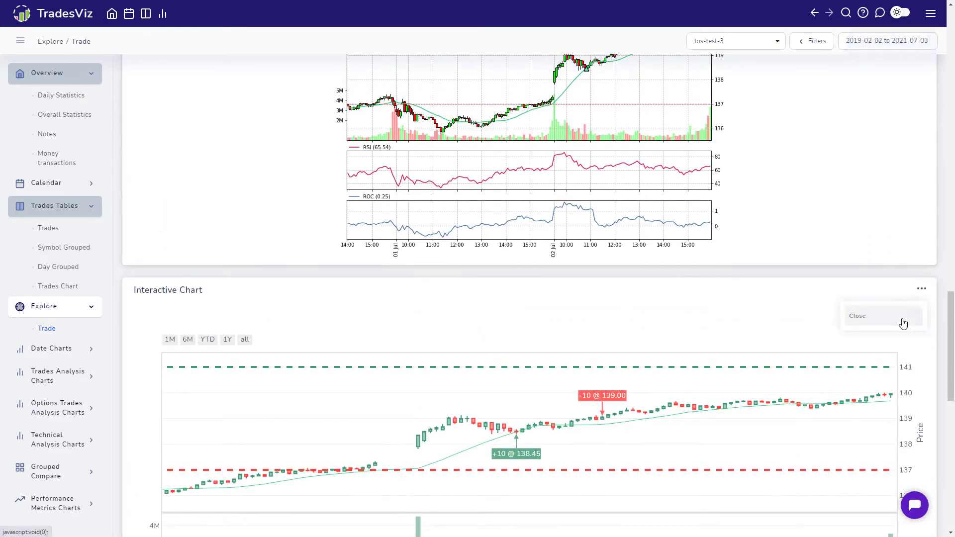
click(902, 321)
scroll(674, 303, down, 2)
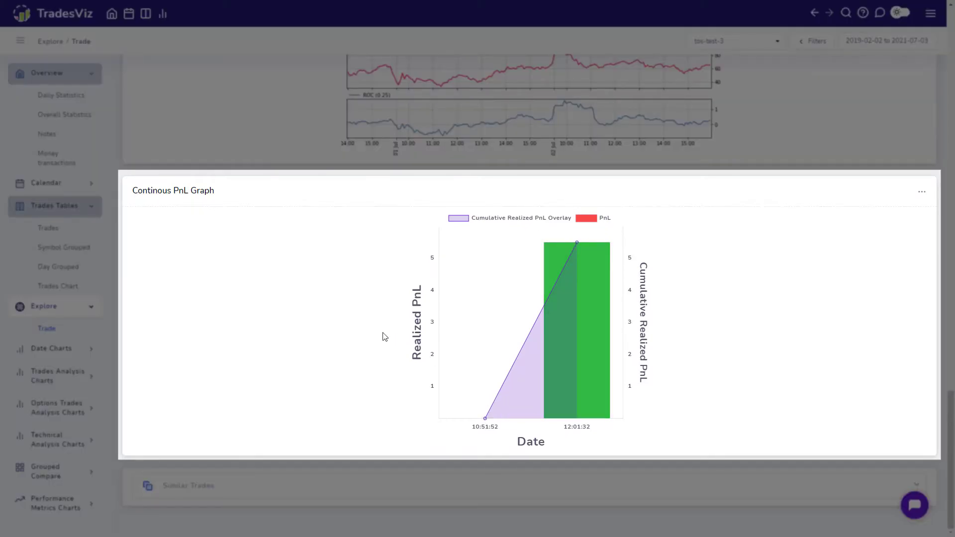
Review the 15-execution ESH21.FUT short trade's PnL graph, then return to the trades list
scroll(332, 334, up, 15)
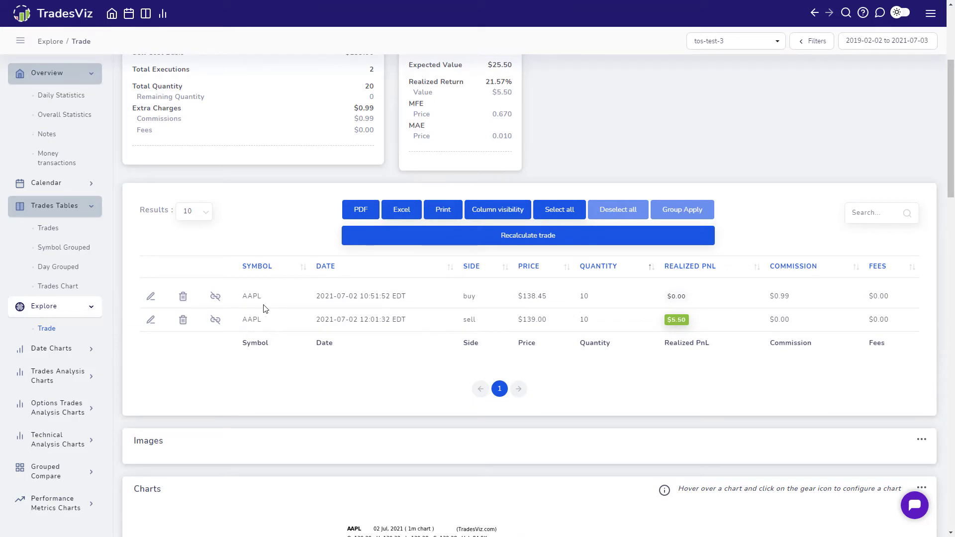
click(58, 231)
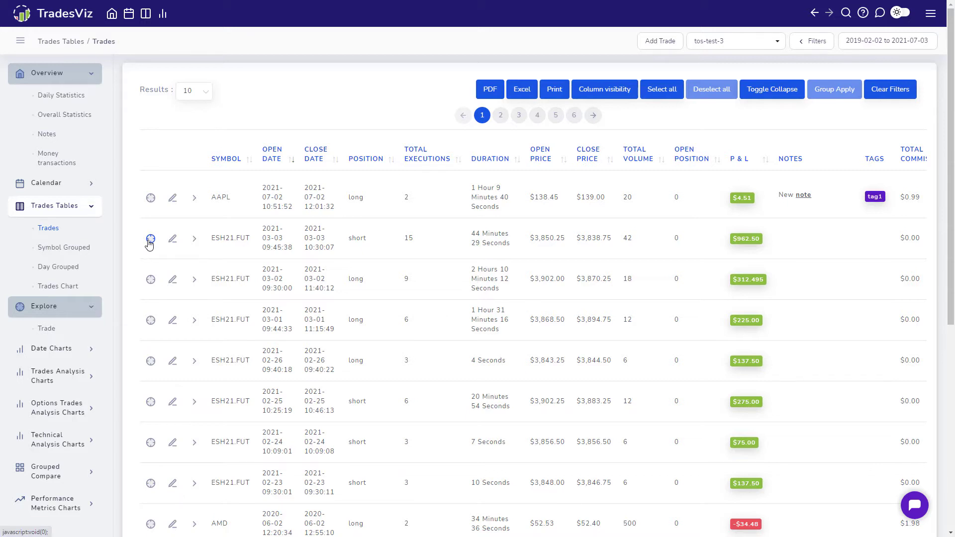
click(150, 239)
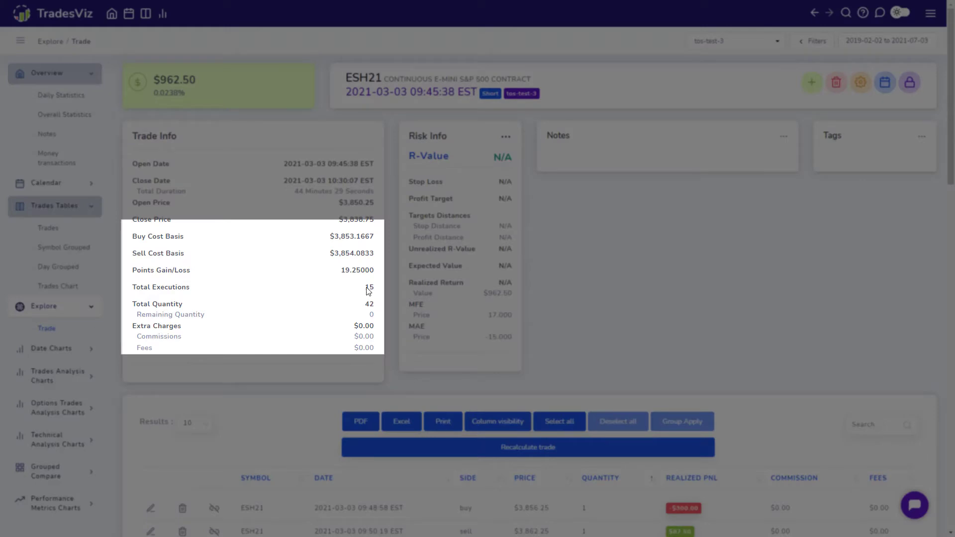
click(368, 291)
scroll(299, 309, down, 20)
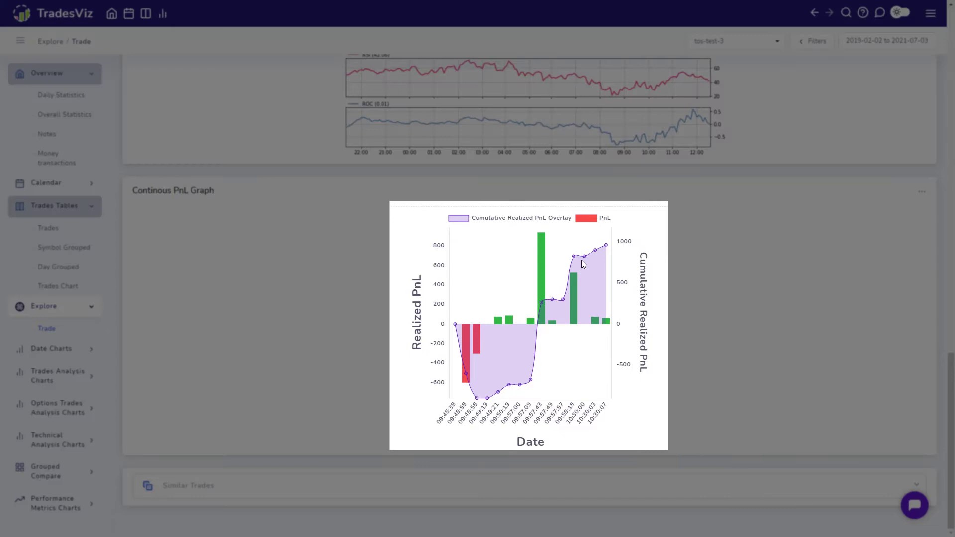
click(61, 233)
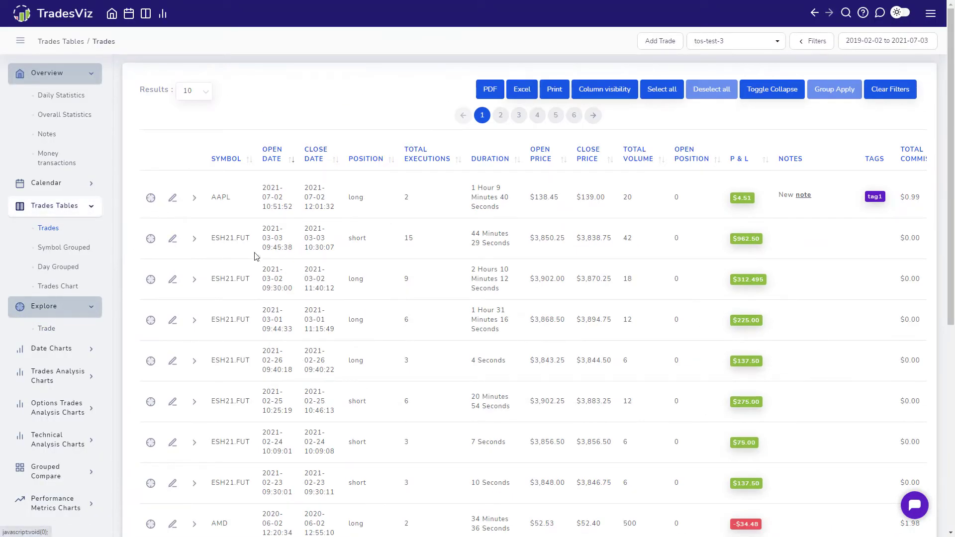
click(418, 312)
scroll(301, 314, down, 10)
scroll(269, 310, down, 4)
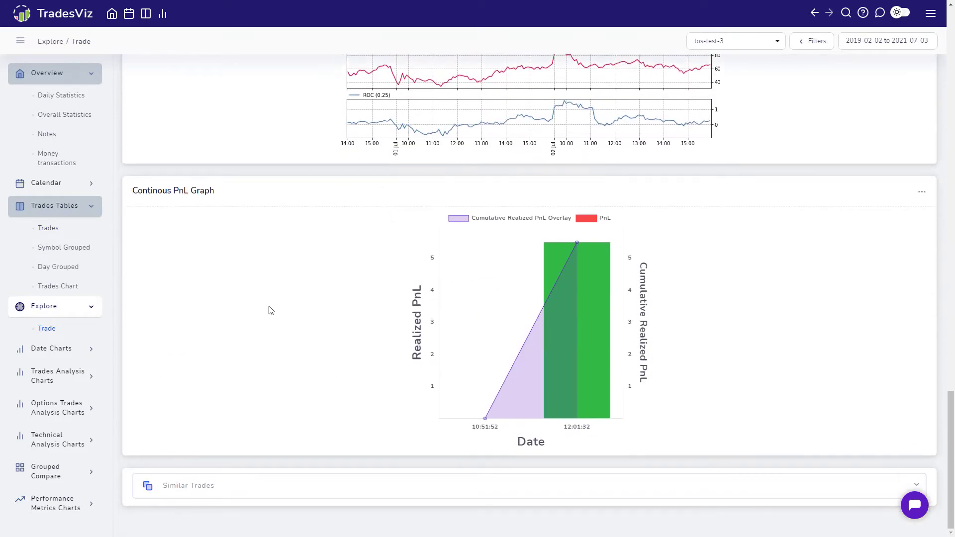
click(268, 489)
scroll(289, 187, down, 7)
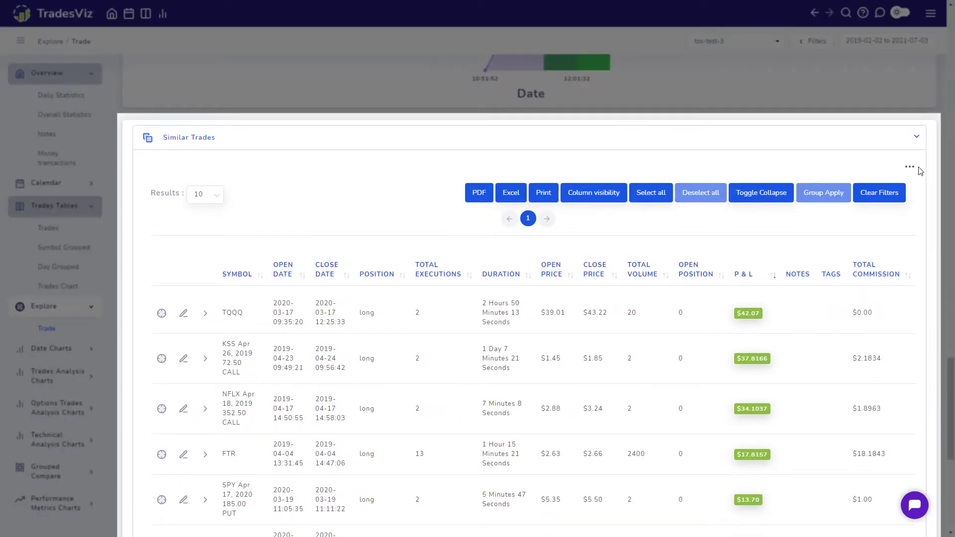
click(910, 167)
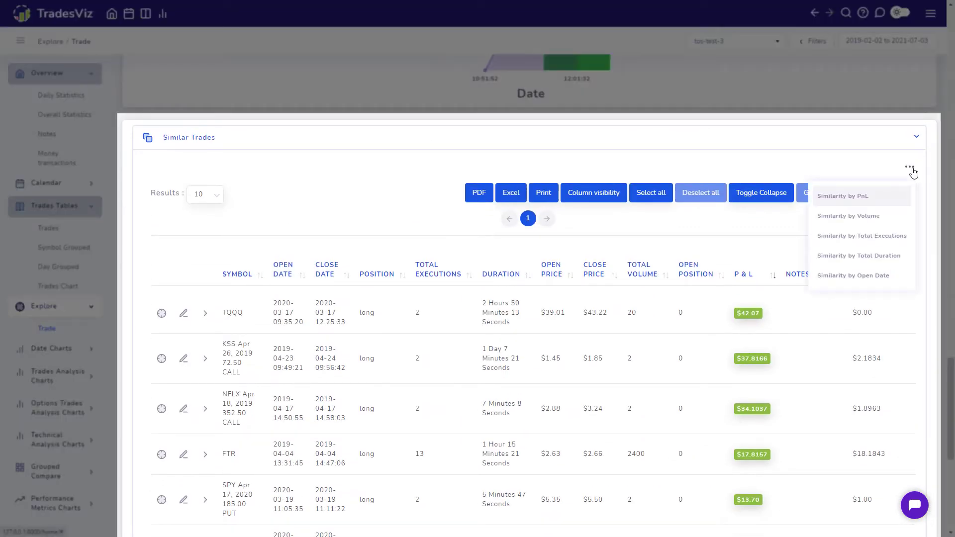
click(894, 218)
click(911, 169)
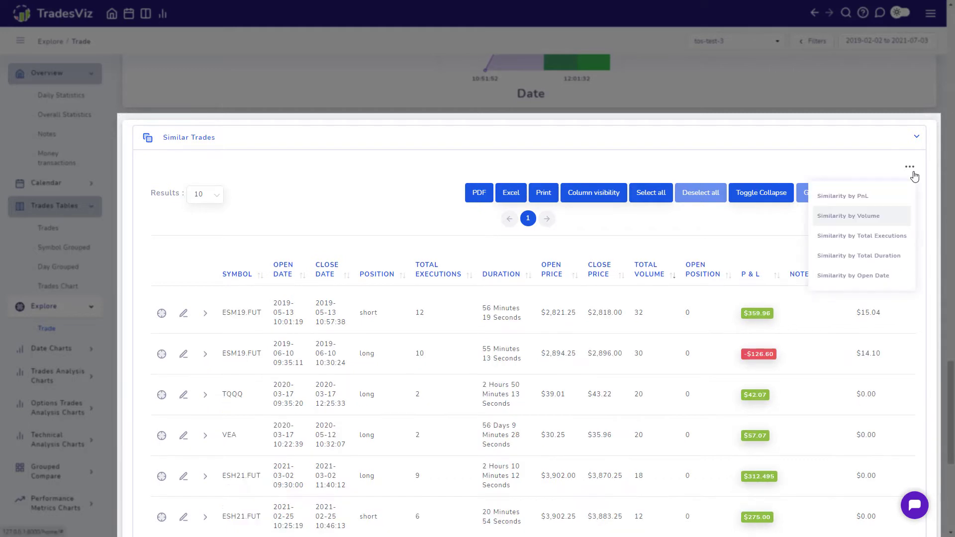
click(893, 260)
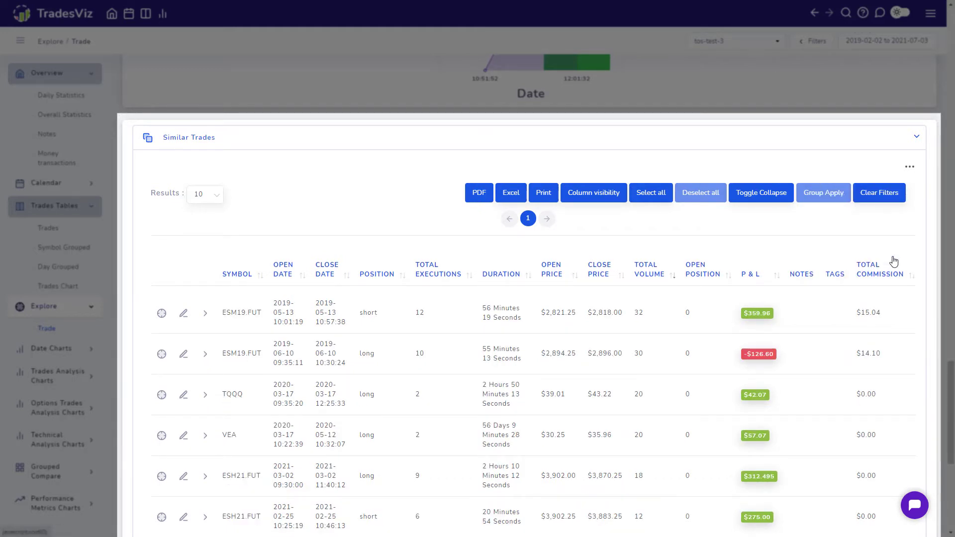
scroll(541, 329, down, 1)
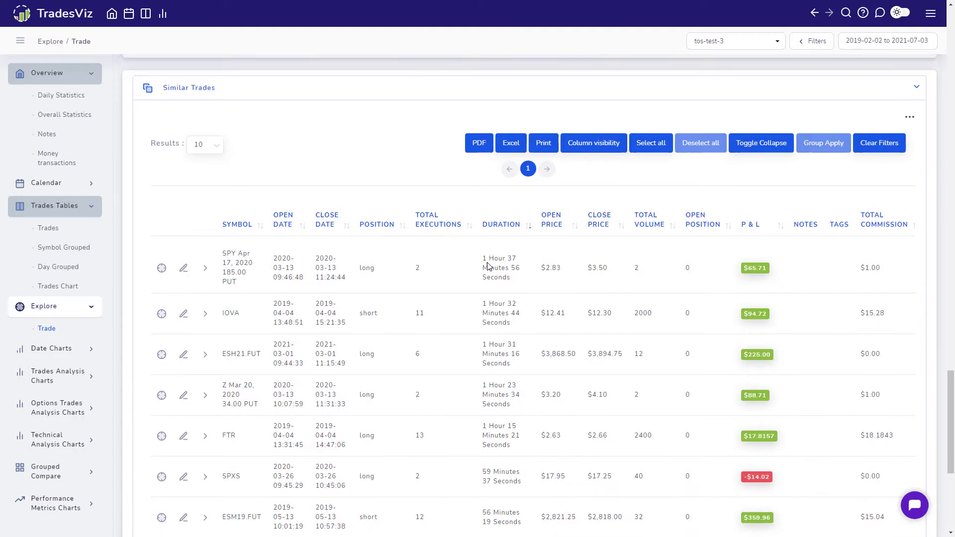
drag(483, 257, 510, 269)
click(506, 272)
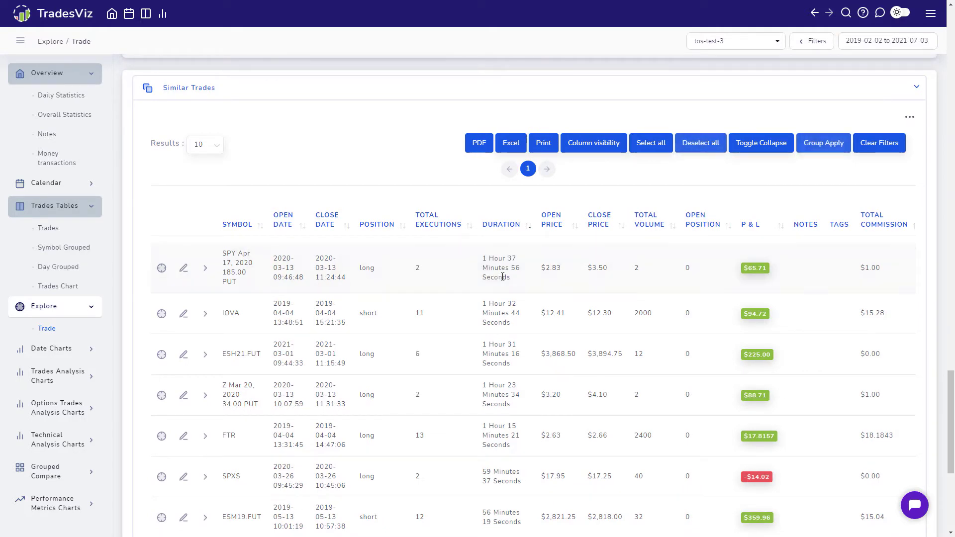
scroll(456, 334, up, 15)
scroll(282, 289, up, 10)
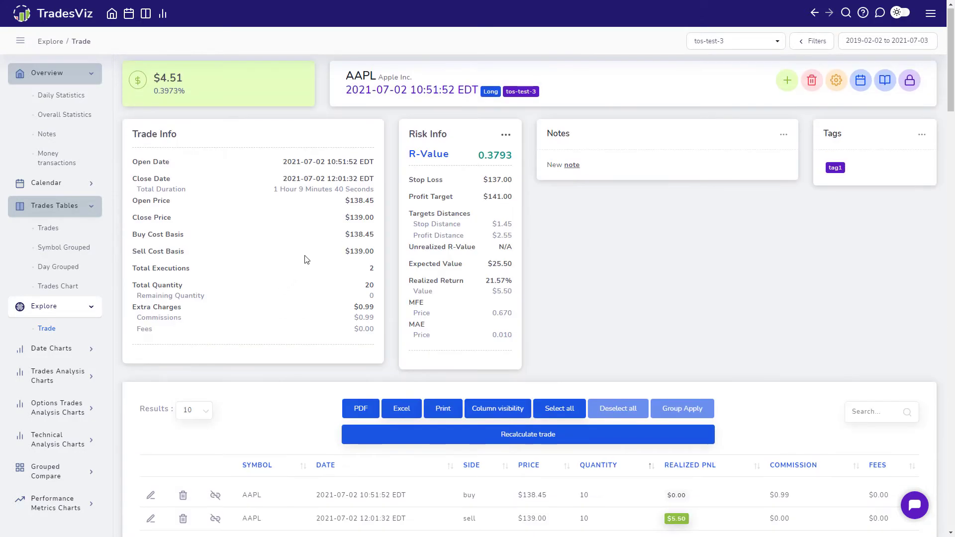
drag(273, 189, 376, 189)
click(336, 214)
scroll(323, 291, down, 15)
scroll(309, 292, up, 5)
click(922, 192)
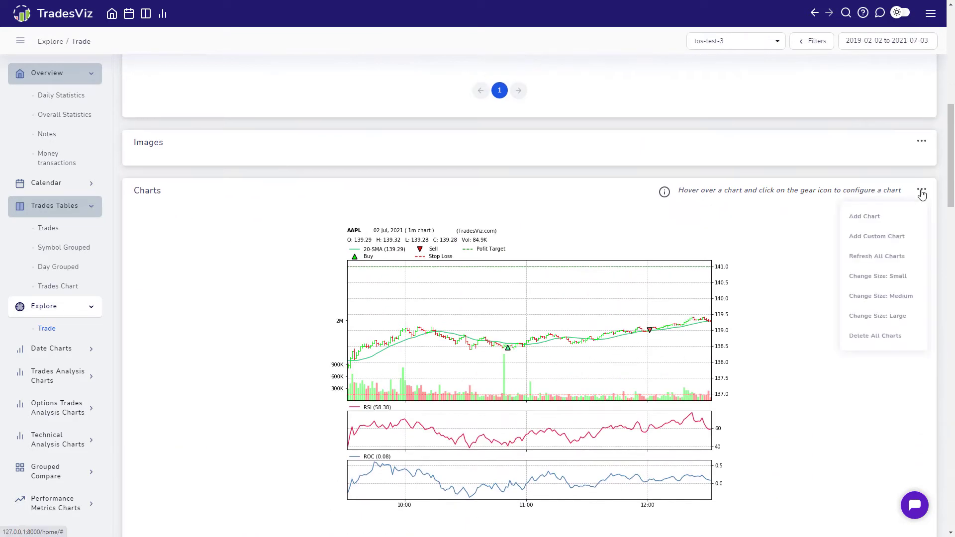
click(899, 276)
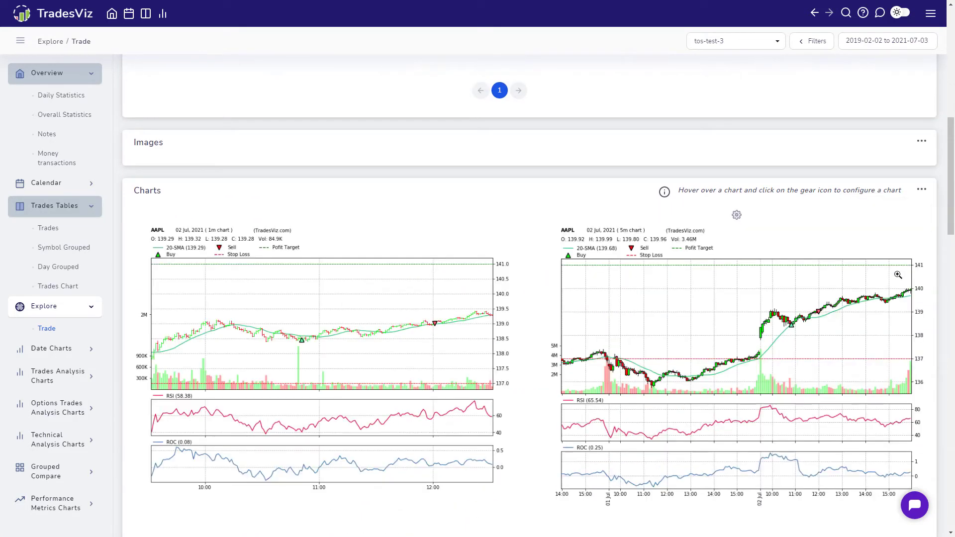
scroll(550, 264, down, 20)
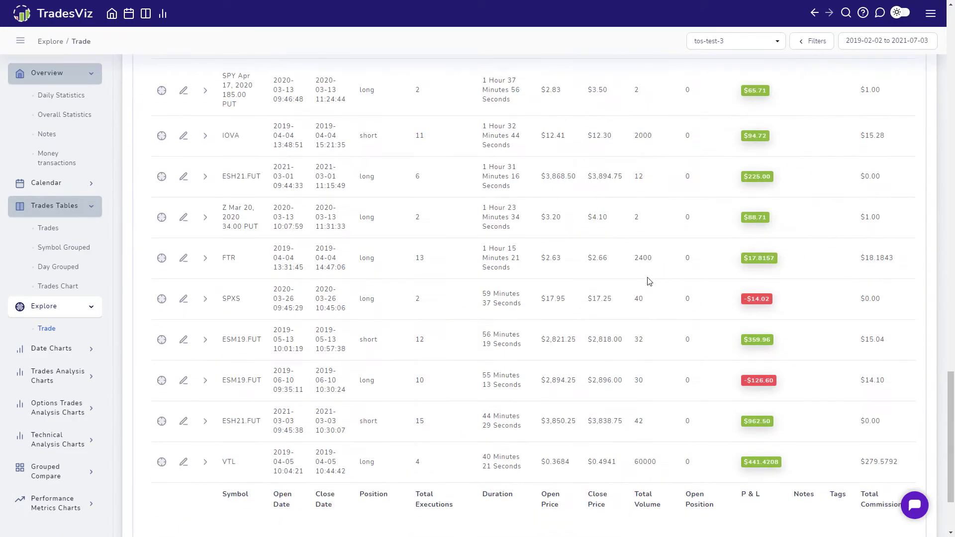
scroll(649, 282, down, 3)
scroll(497, 275, up, 8)
scroll(333, 219, up, 5)
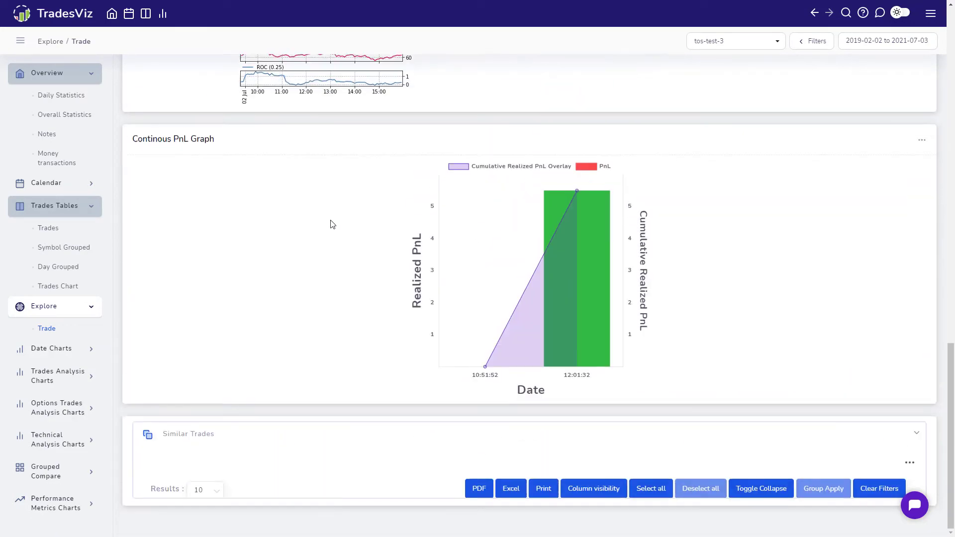
scroll(333, 224, up, 15)
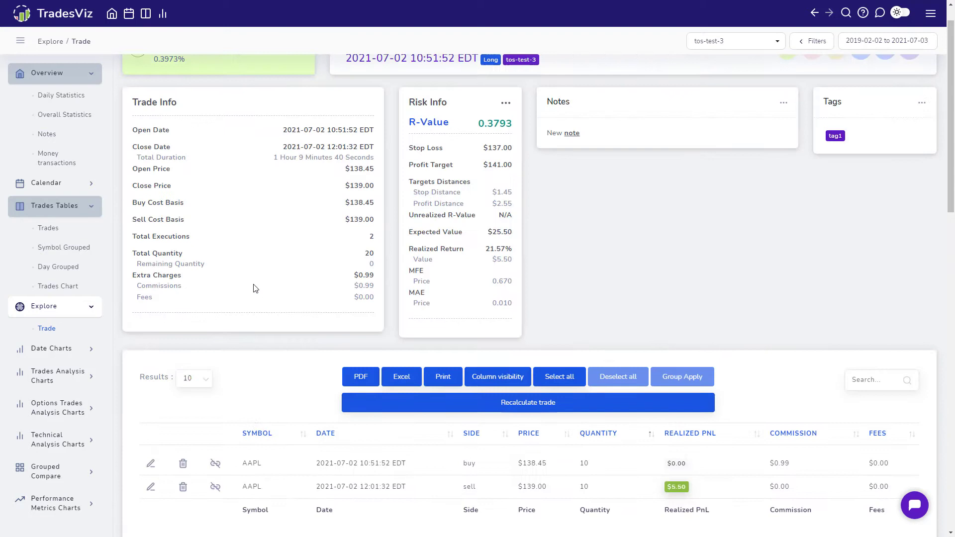
scroll(254, 288, up, 1)
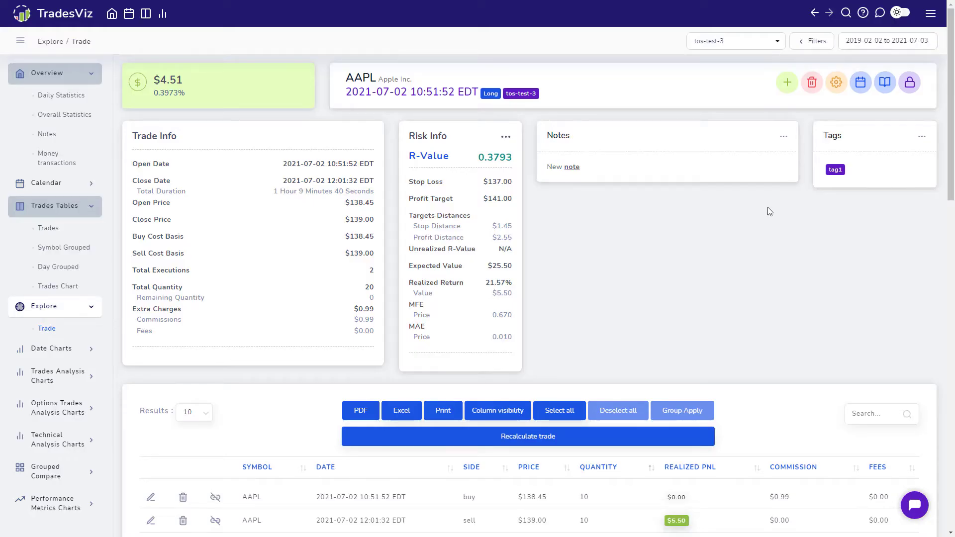
click(788, 83)
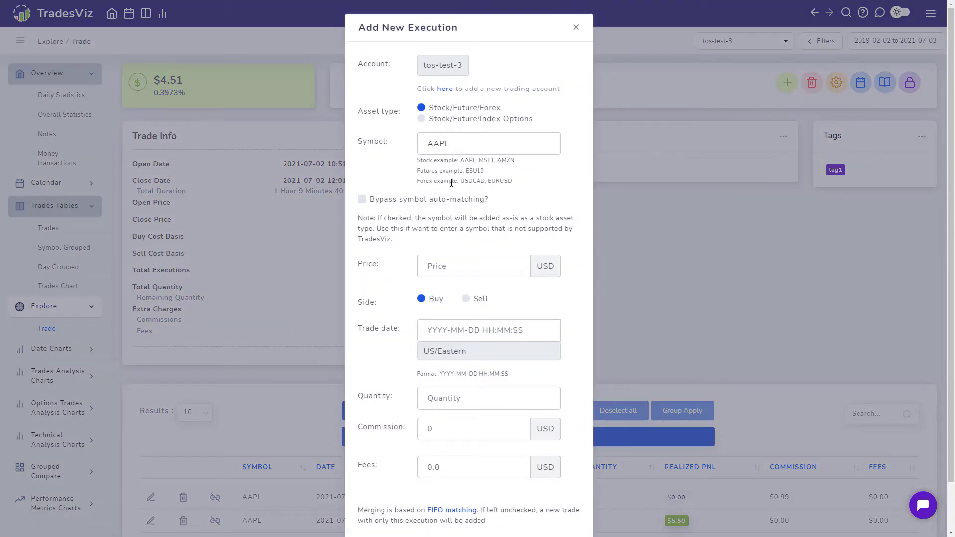
click(458, 265)
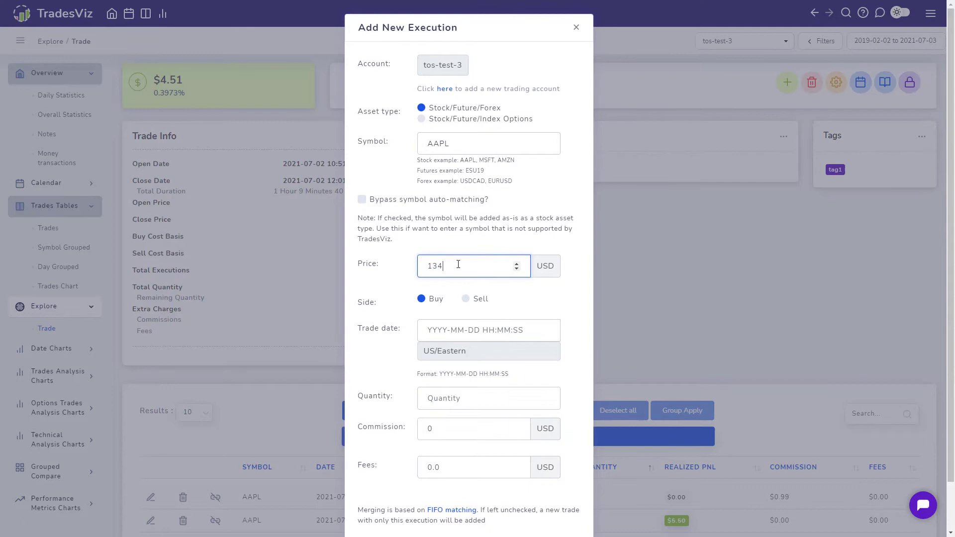
text(134)
click(778, 267)
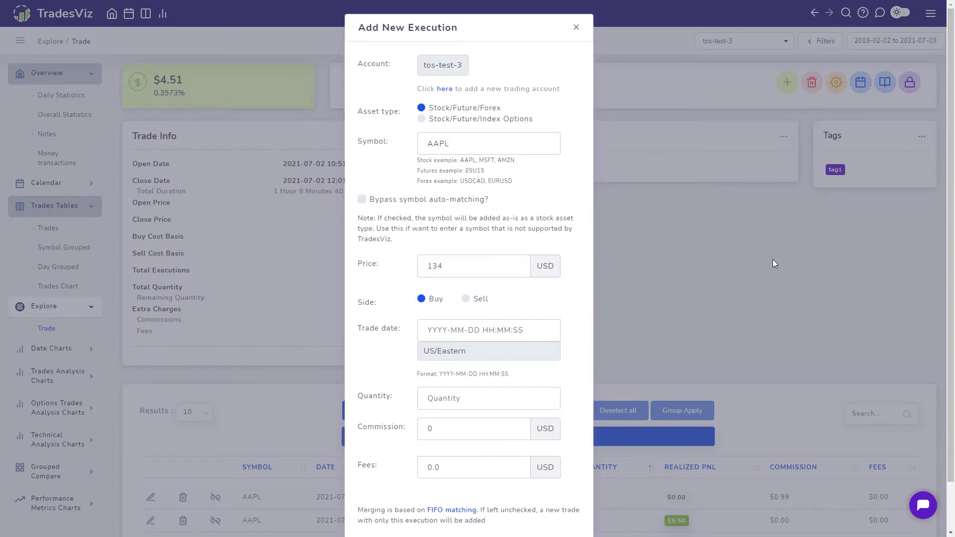
click(572, 30)
click(814, 87)
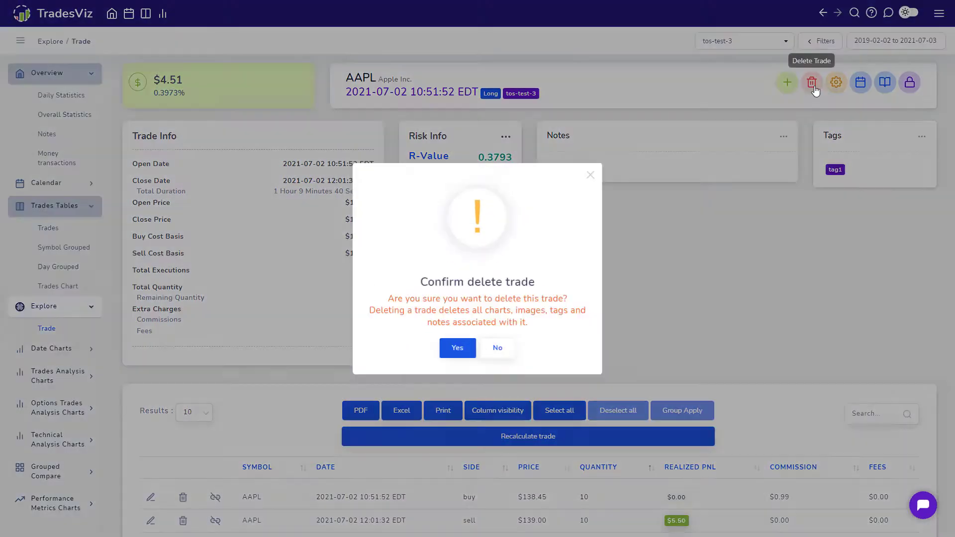
click(590, 175)
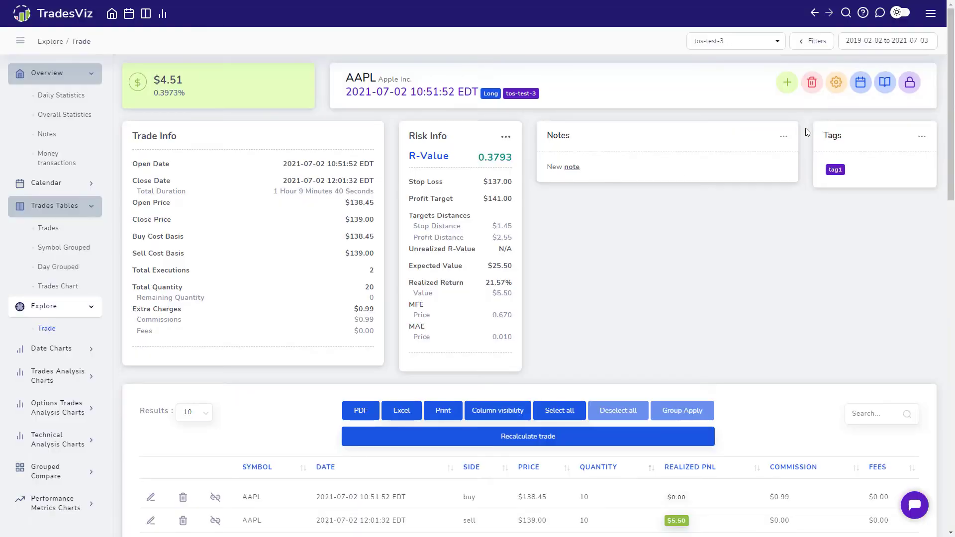
click(837, 83)
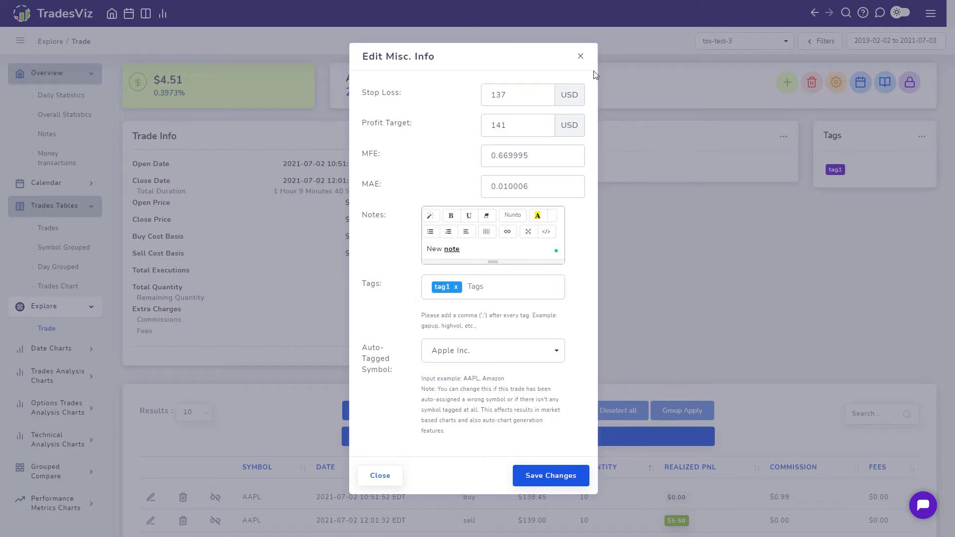
click(581, 57)
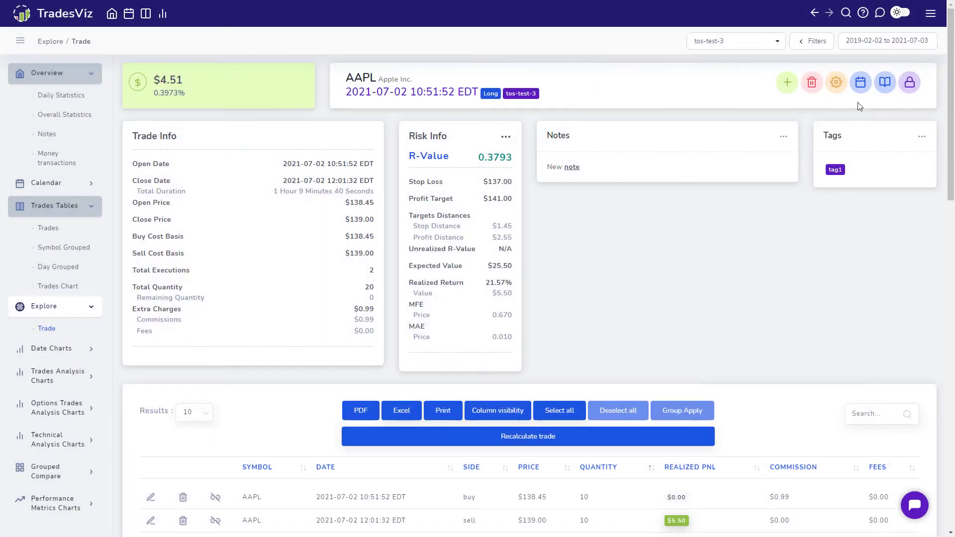
click(861, 84)
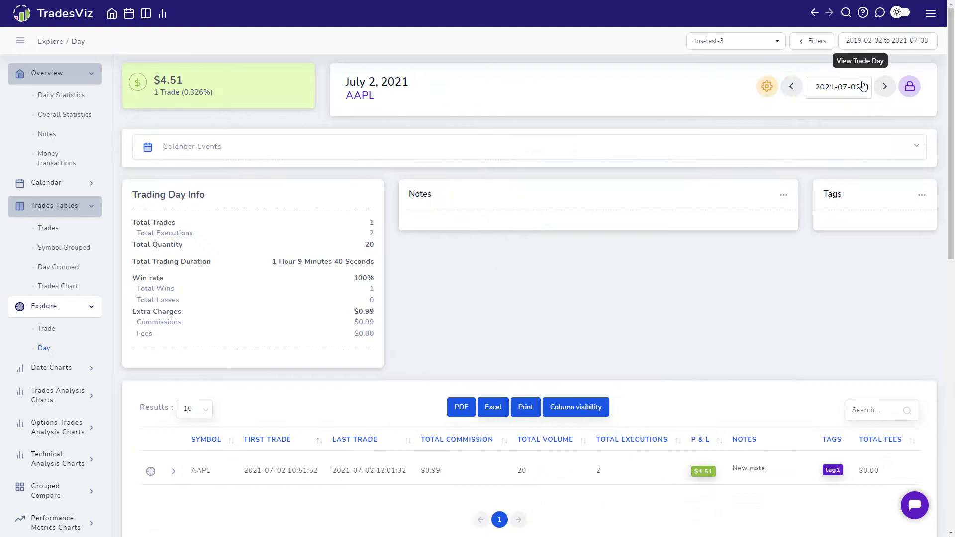
click(415, 153)
click(415, 153)
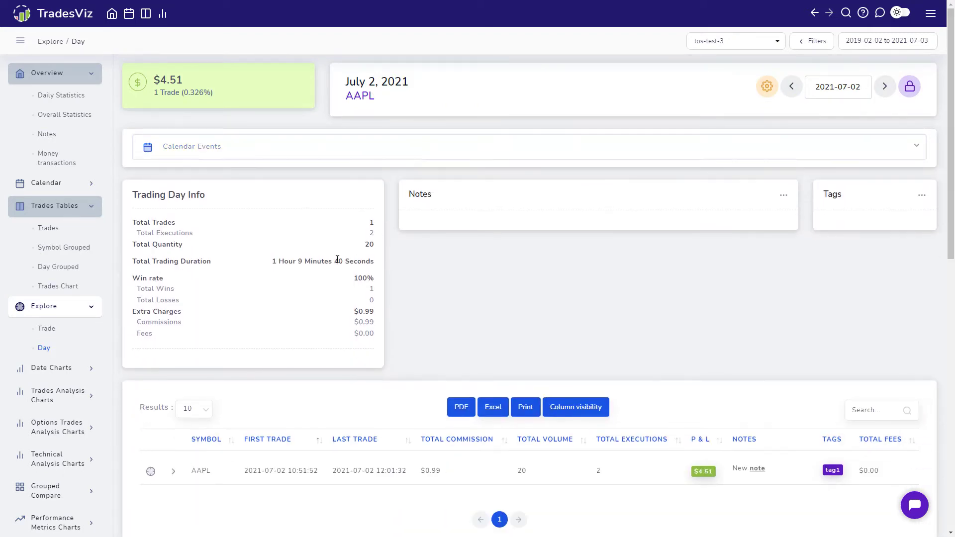
scroll(331, 279, down, 8)
scroll(327, 286, up, 8)
click(49, 330)
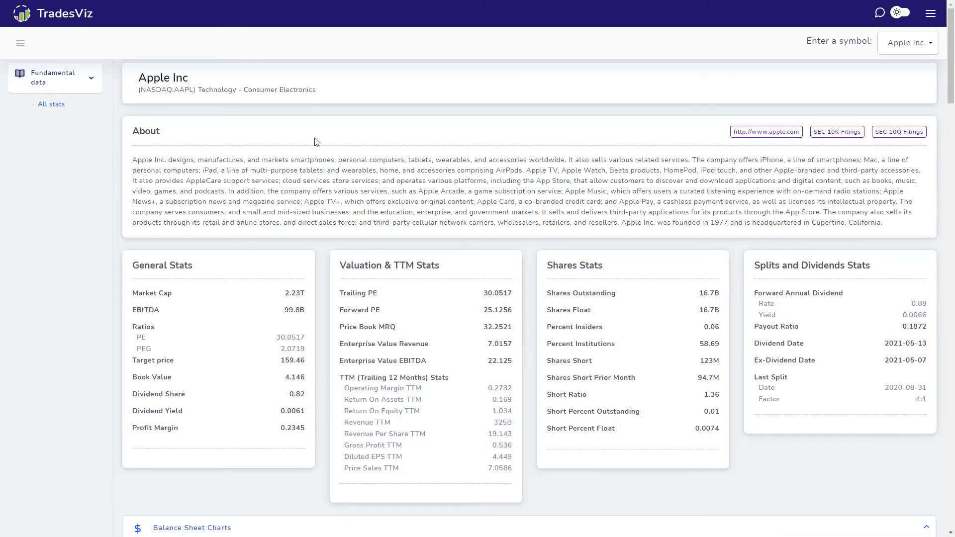
drag(140, 80, 280, 81)
click(281, 81)
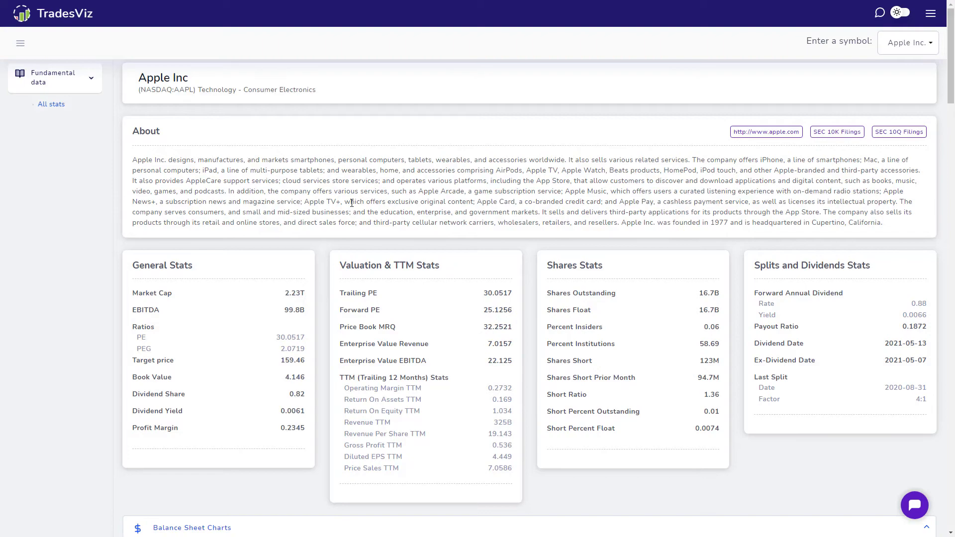
scroll(357, 233, down, 8)
scroll(357, 233, down, 20)
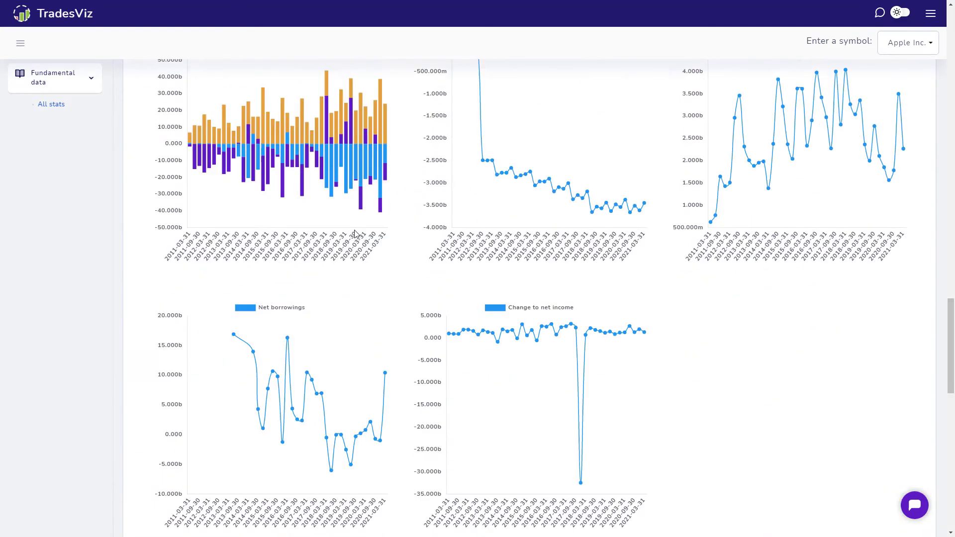
scroll(356, 233, down, 10)
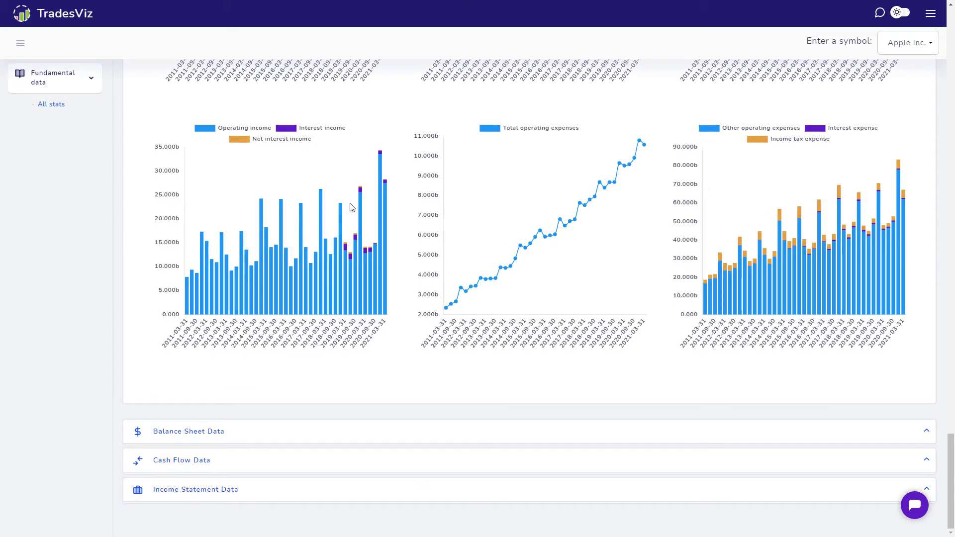
scroll(350, 211, up, 7)
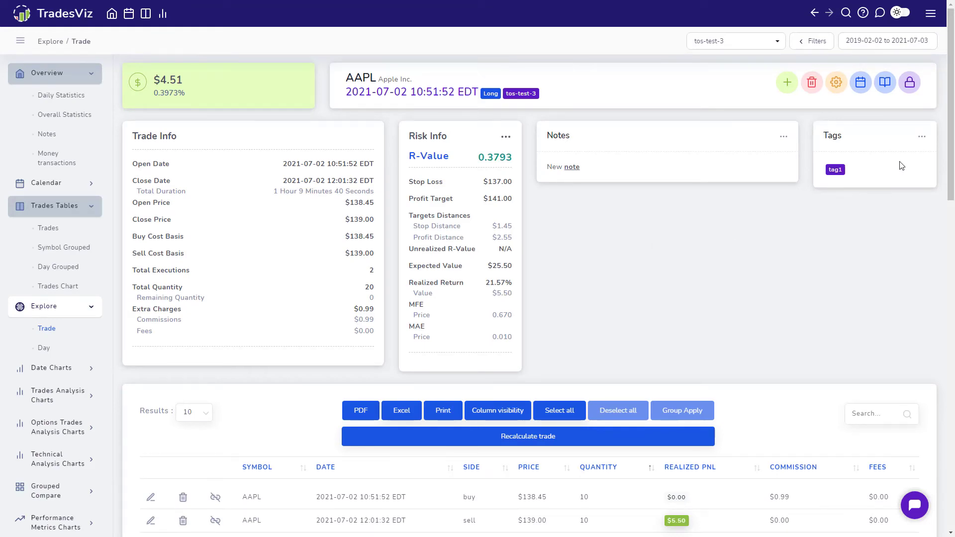
Toggle page sharing and uncheck Show images, Show tags and Show notes, then close
click(910, 83)
click(414, 192)
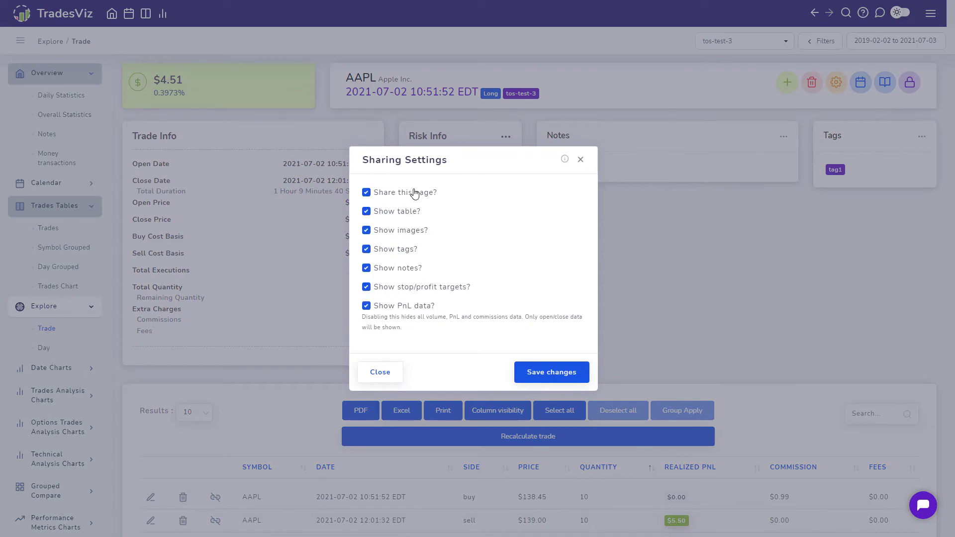
click(390, 231)
click(390, 250)
click(391, 271)
click(581, 160)
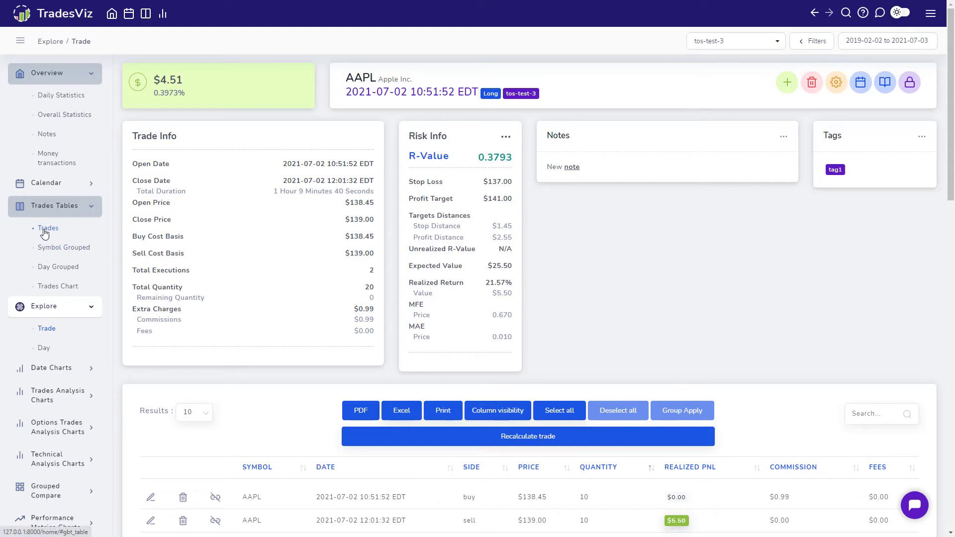
On the Trades table, expand the ESH21.FUT short trade's executions and realized PnL
scroll(267, 244, down, 3)
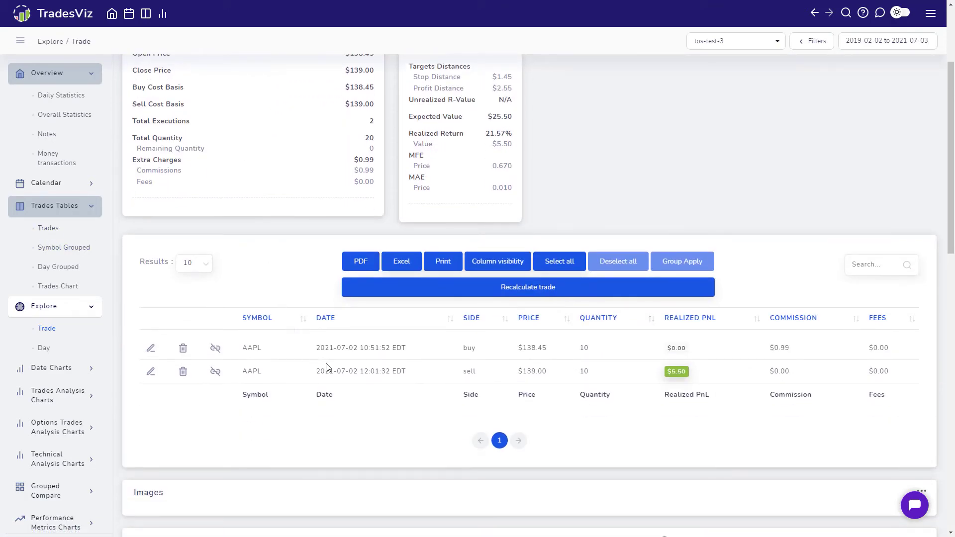
click(63, 230)
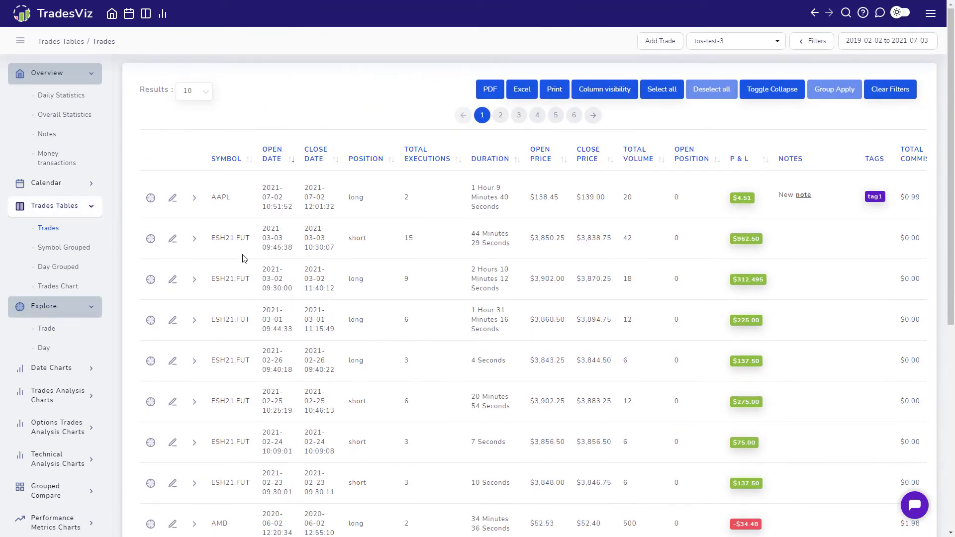
click(194, 239)
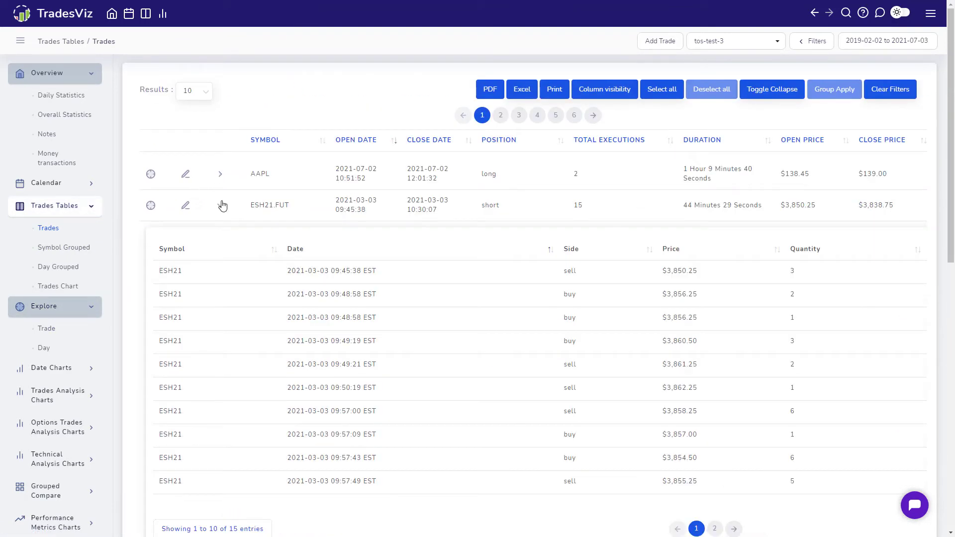
click(222, 206)
click(194, 189)
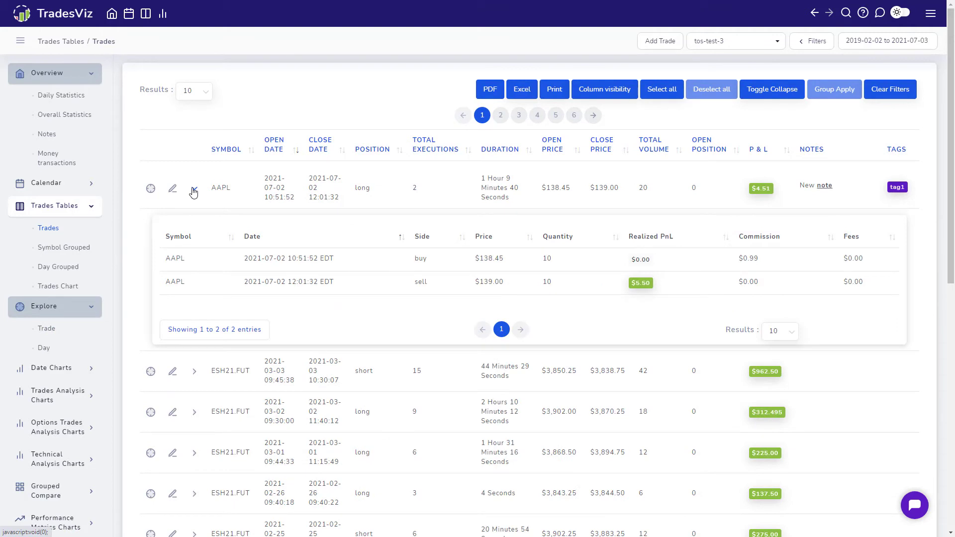
click(194, 191)
click(194, 231)
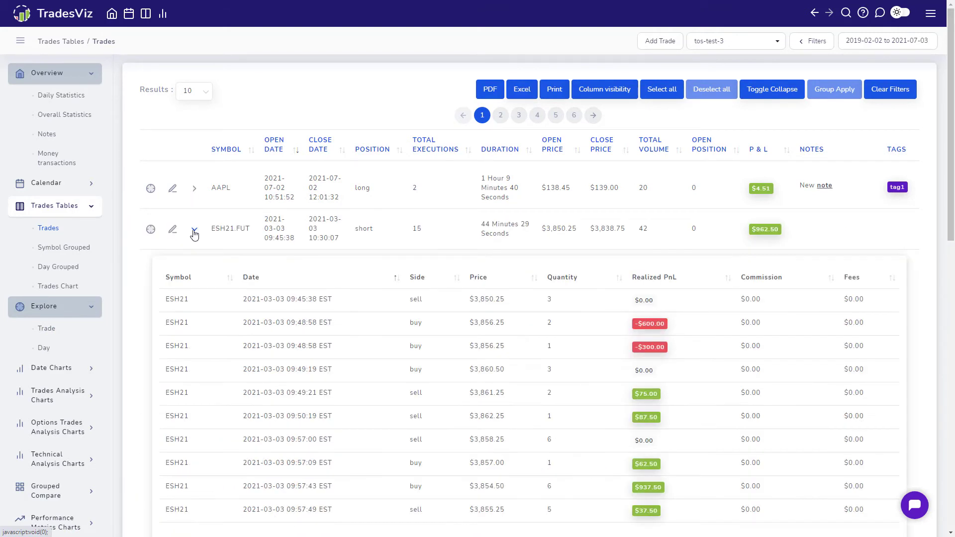
Open the ESH21.FUT trade's detail page, noting 15 executions and a 44 min 29 s duration
click(150, 230)
scroll(326, 243, down, 2)
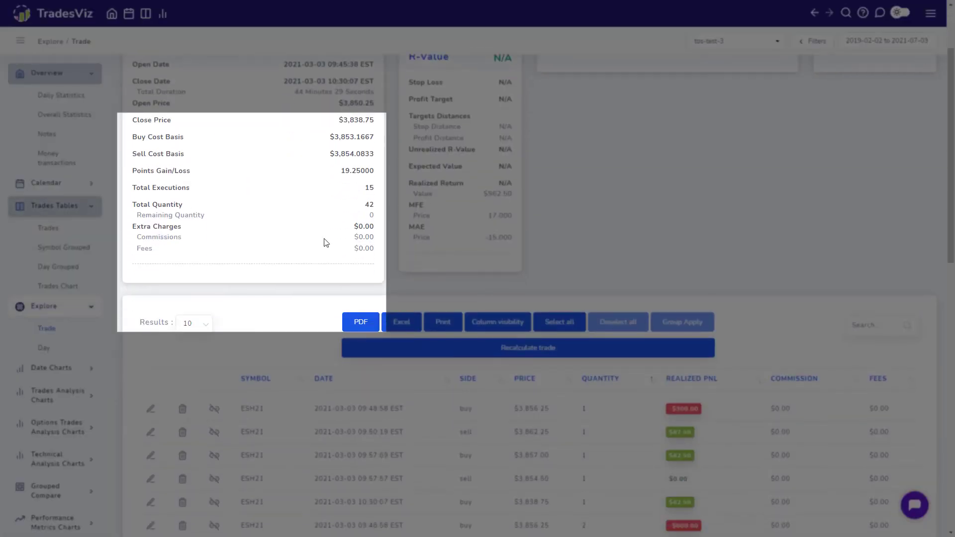
drag(367, 187, 374, 187)
click(335, 207)
scroll(335, 207, up, 2)
drag(294, 191, 377, 192)
click(321, 222)
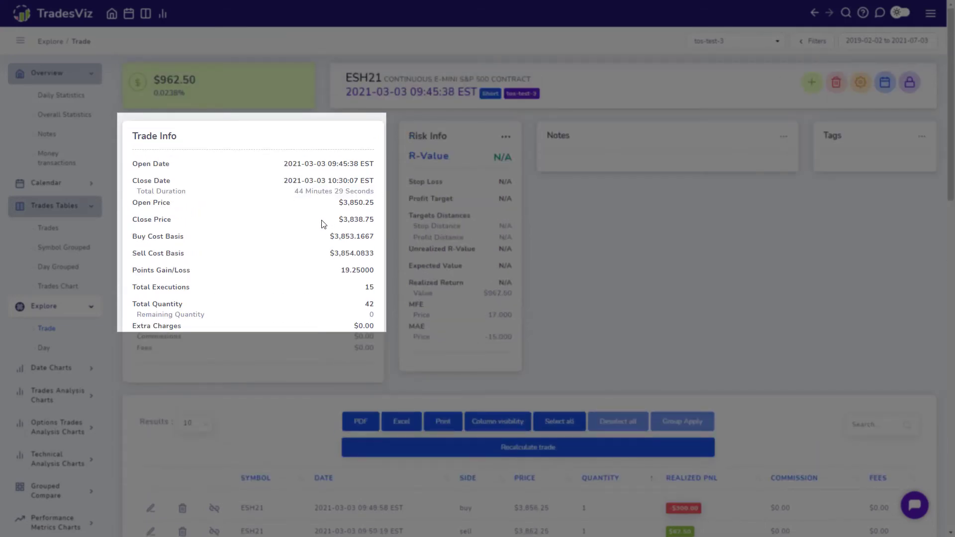
scroll(320, 222, down, 4)
Select the first three execution rows and sort executions oldest first
click(418, 311)
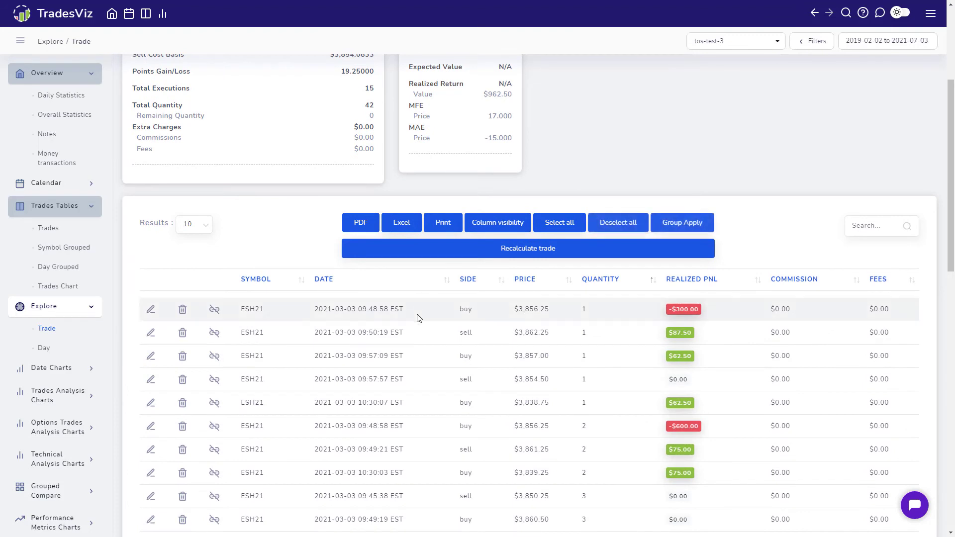
click(416, 333)
click(411, 364)
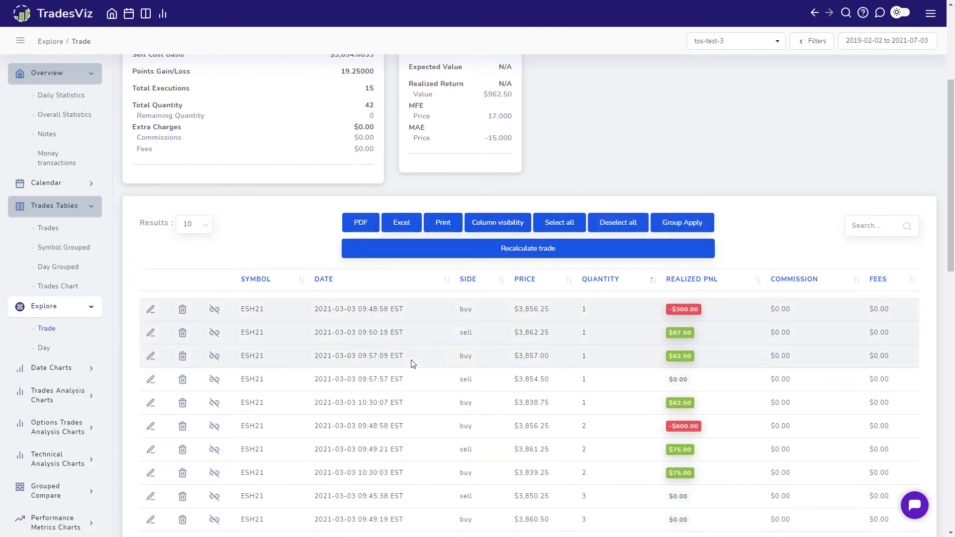
click(336, 289)
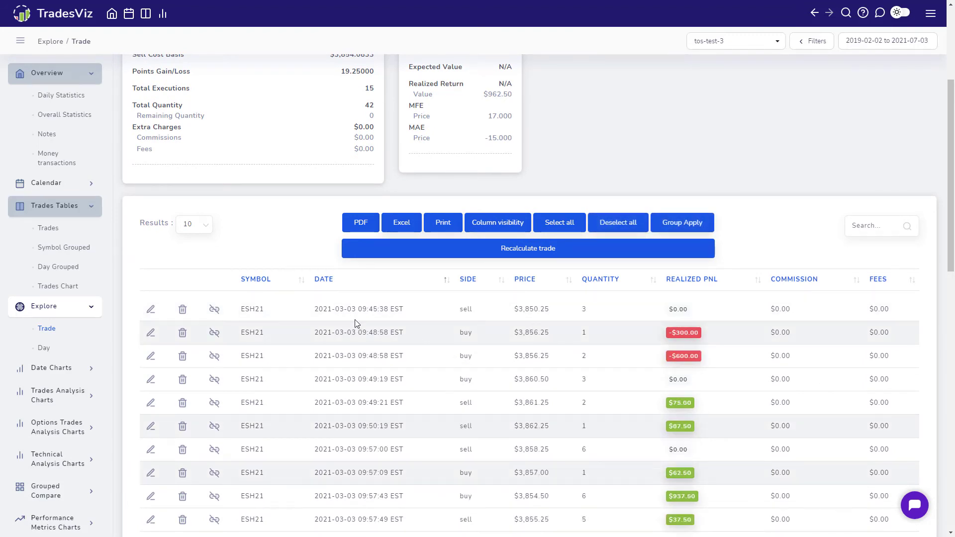
Split the 09:45:38 sell and both 09:48:58 buys into their own trade via Group Apply
click(374, 357)
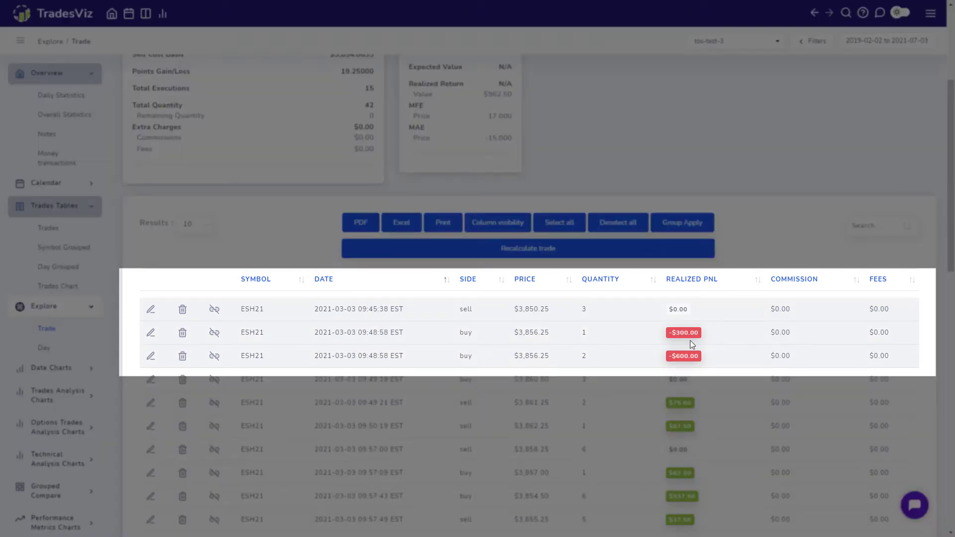
click(407, 315)
click(401, 337)
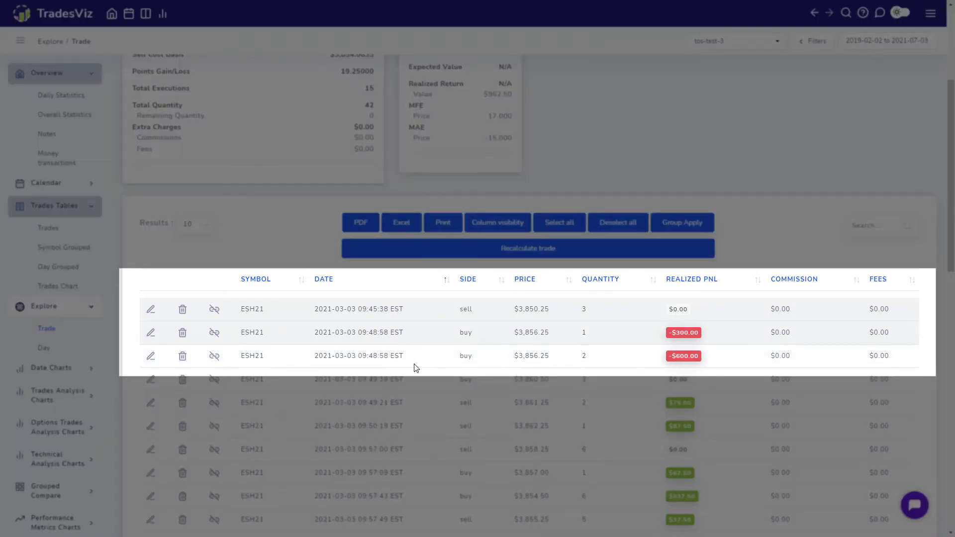
click(416, 368)
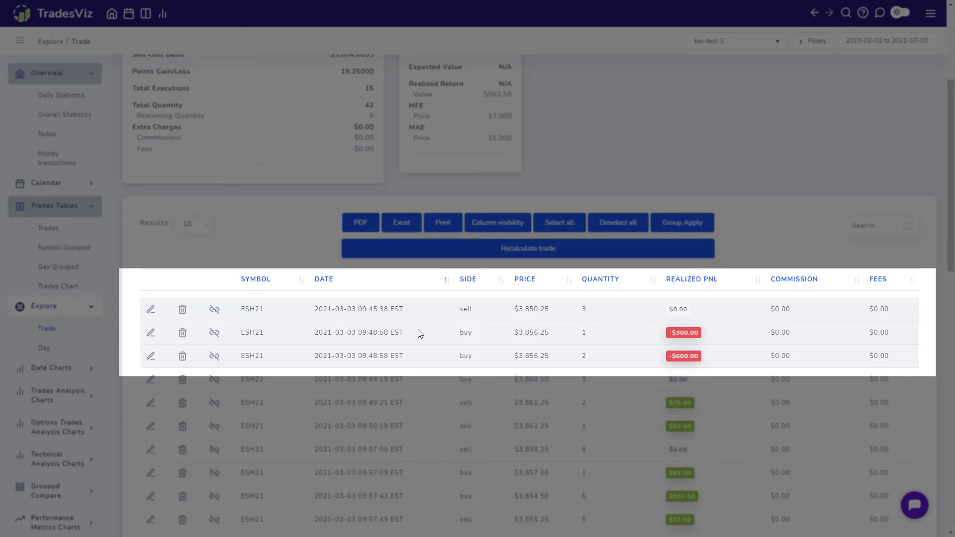
click(414, 313)
click(412, 340)
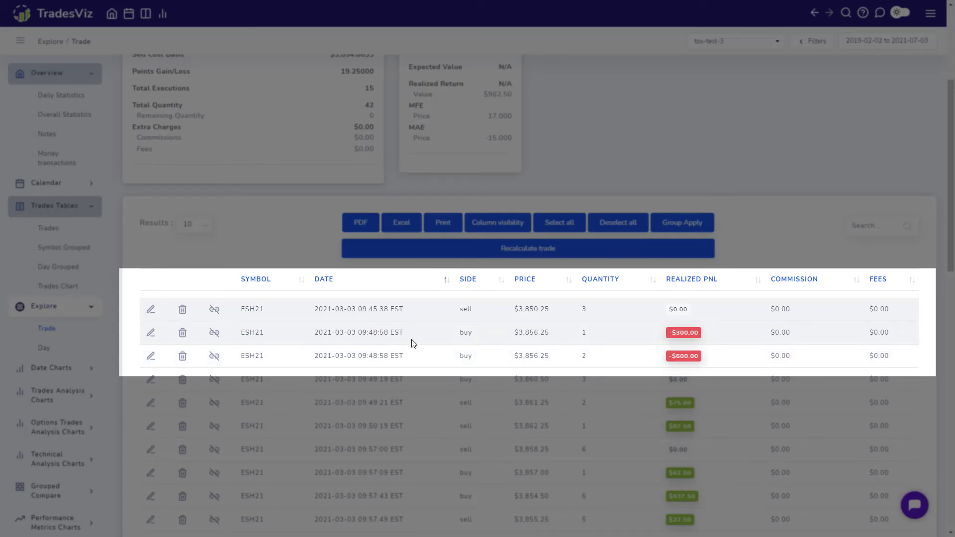
click(407, 362)
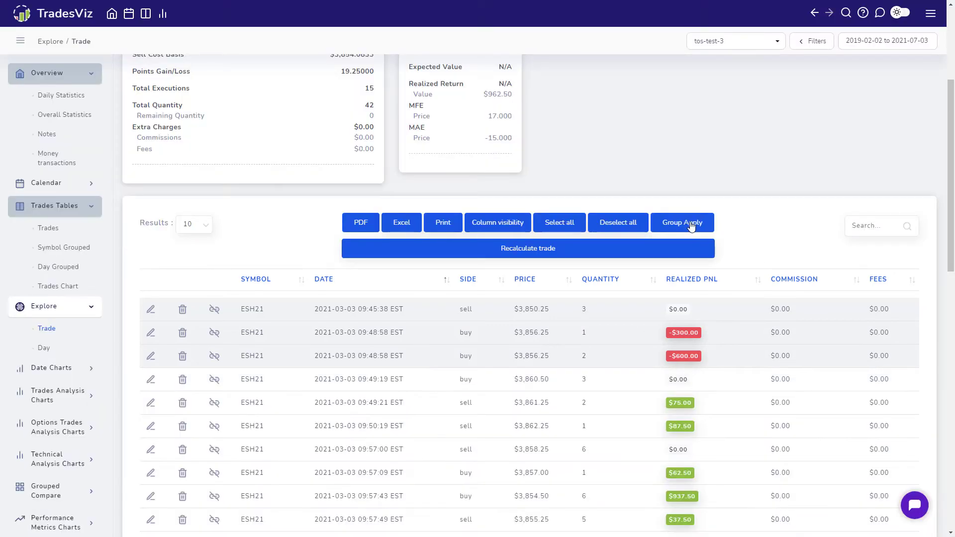
click(691, 224)
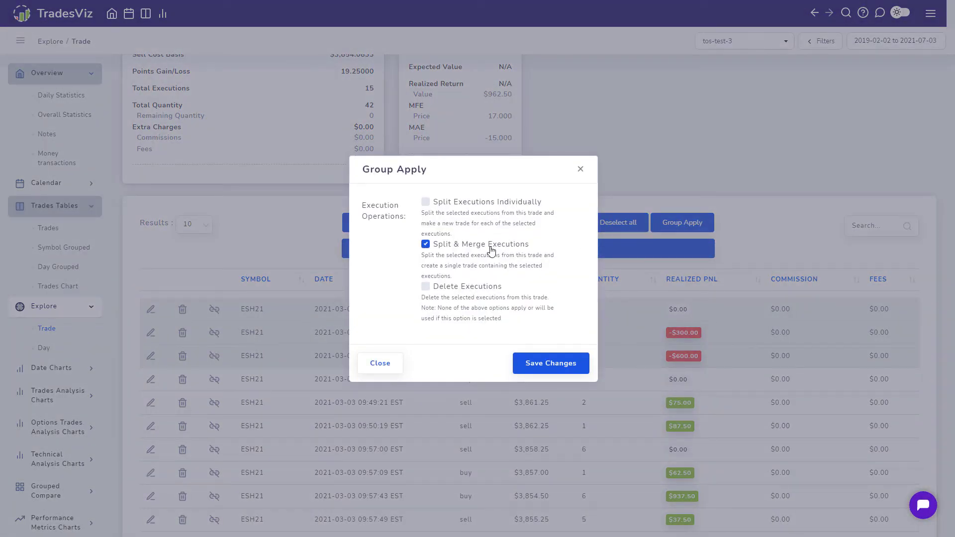
click(550, 364)
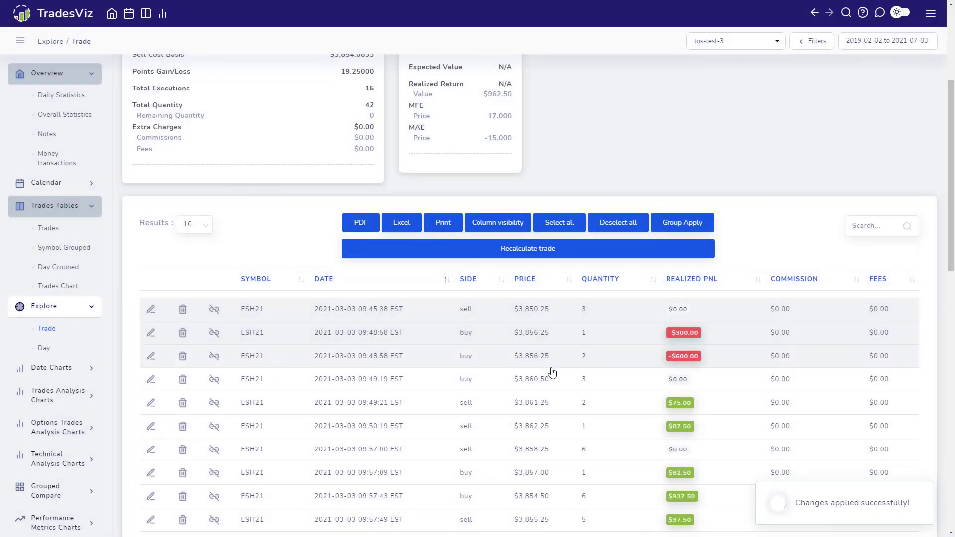
Review the new 3-execution short ESH21 trade ($900.00 loss) and tick its select circle
click(50, 232)
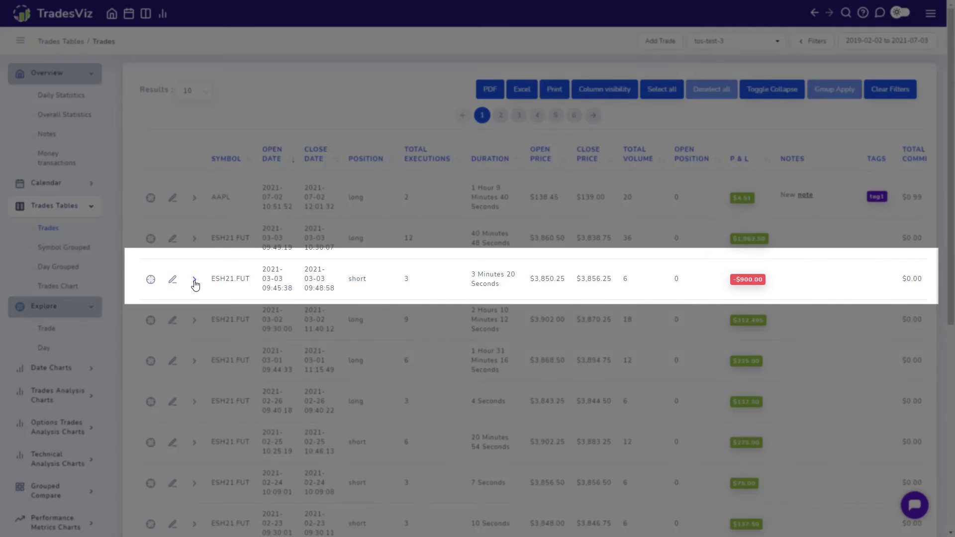
click(195, 281)
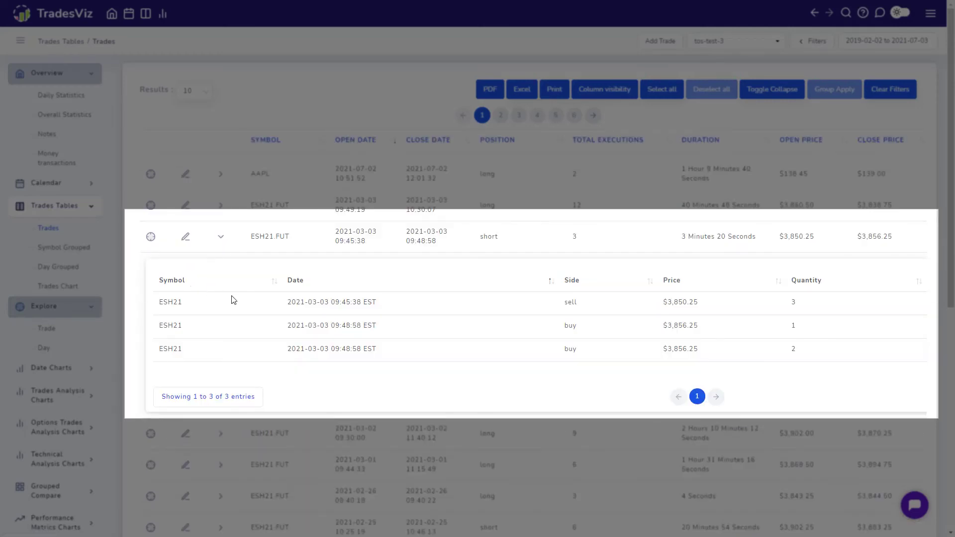
click(151, 237)
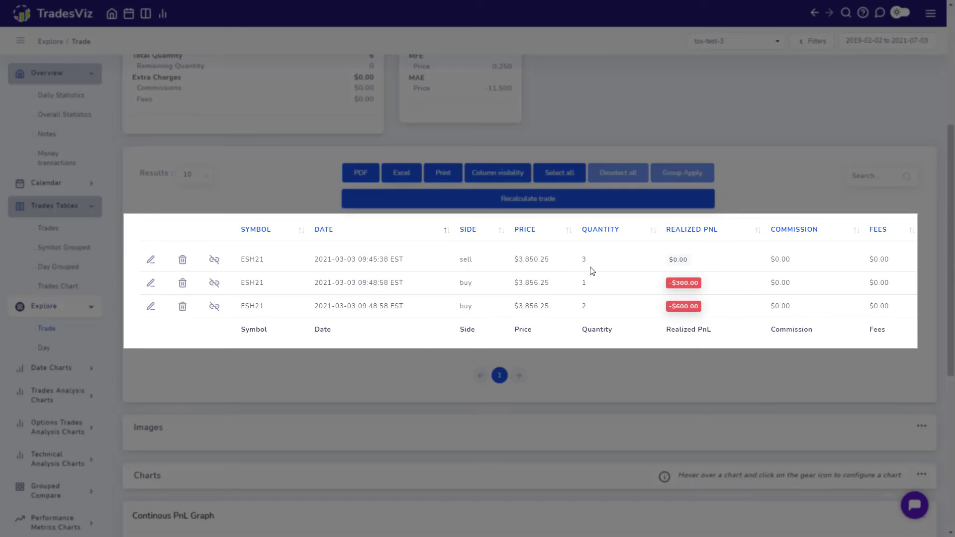
scroll(603, 373, up, 5)
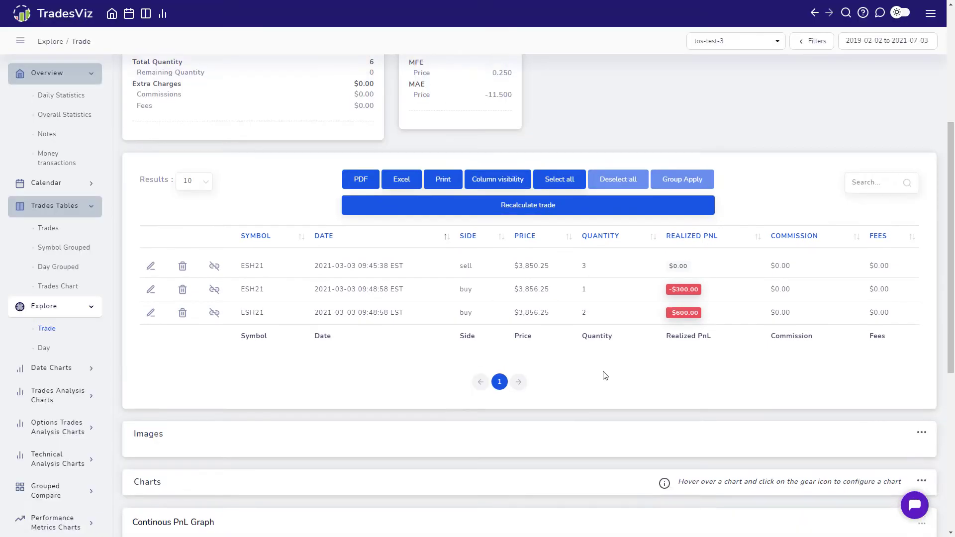
click(49, 232)
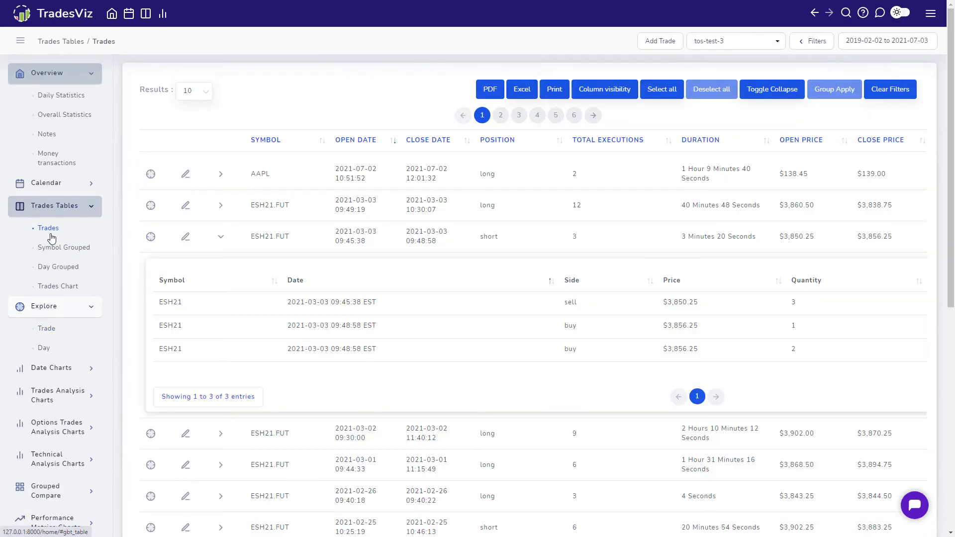
click(222, 240)
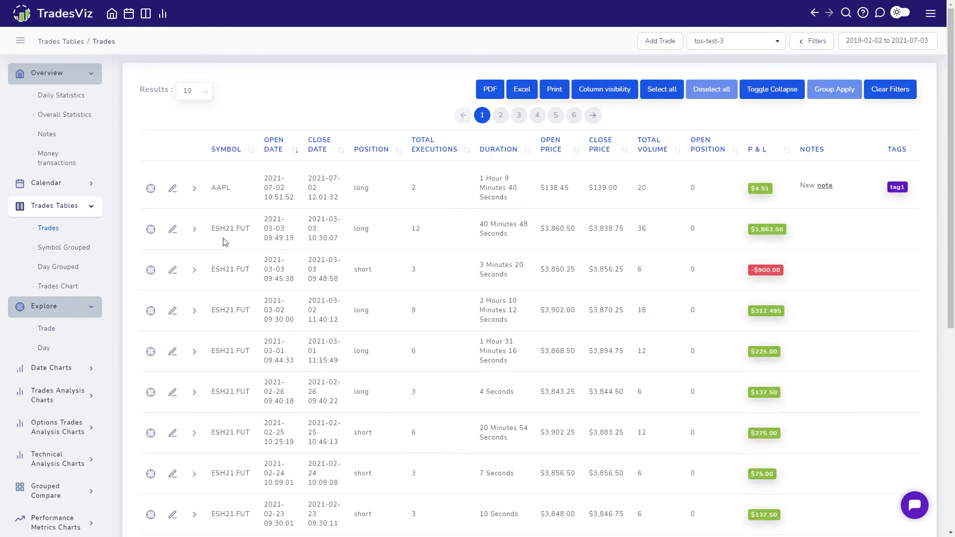
click(385, 269)
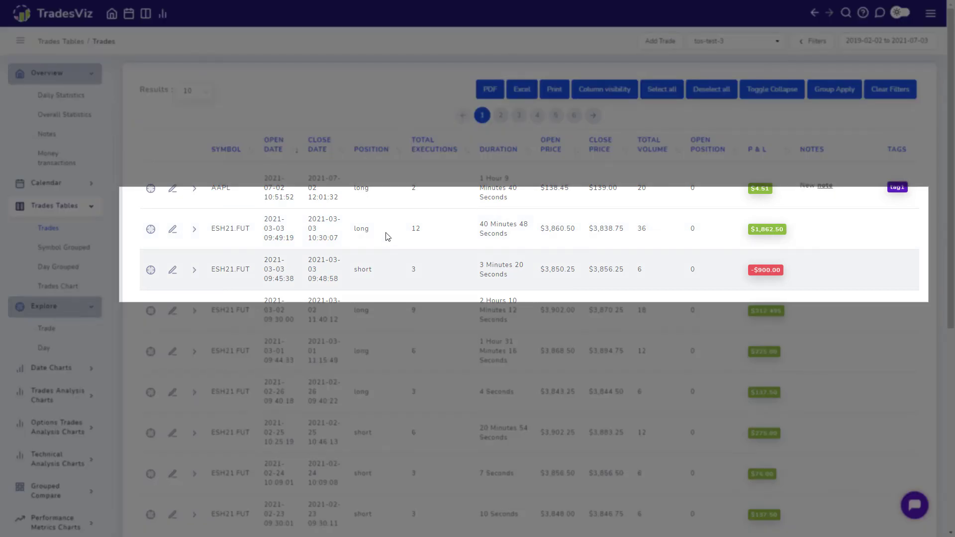
Select both ESH21 trades and merge them into one 15-execution short trade through Group Edit's Merge option
click(387, 236)
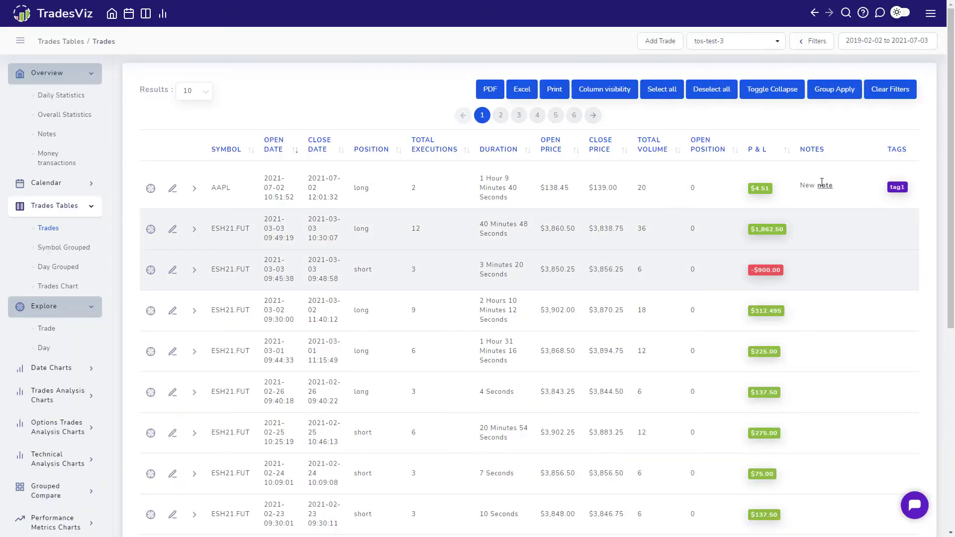
click(841, 93)
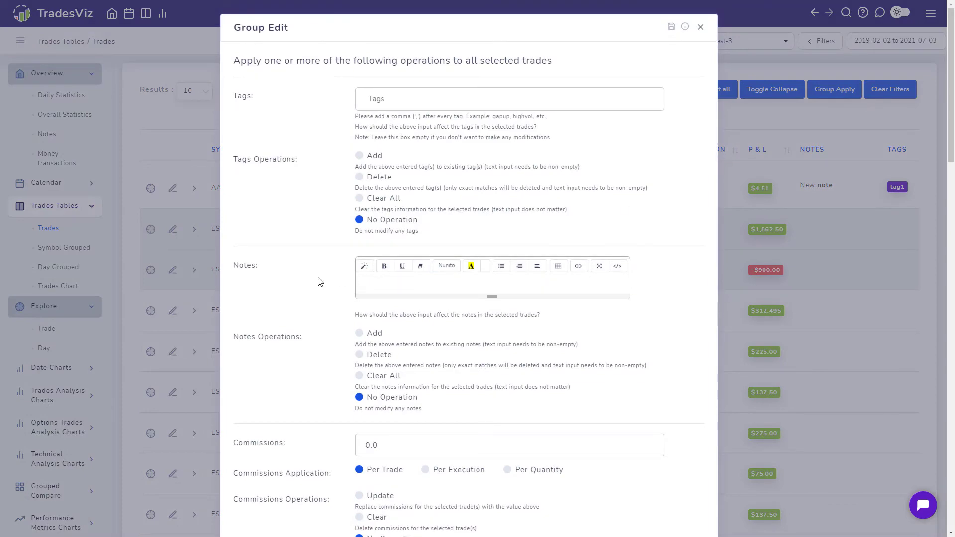
scroll(291, 276, down, 10)
scroll(291, 276, down, 6)
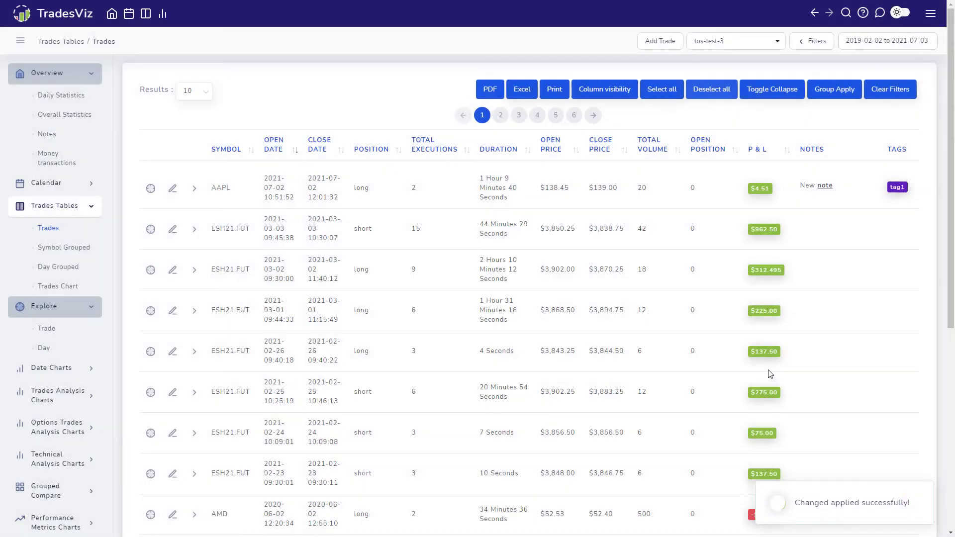
Open the detail page of the merged 15-execution ESH21 trade
click(195, 233)
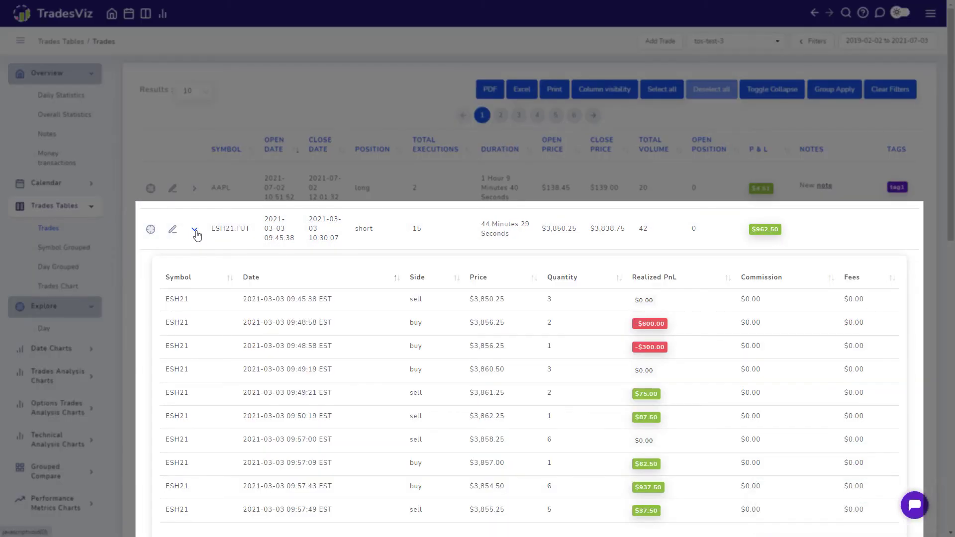
click(196, 233)
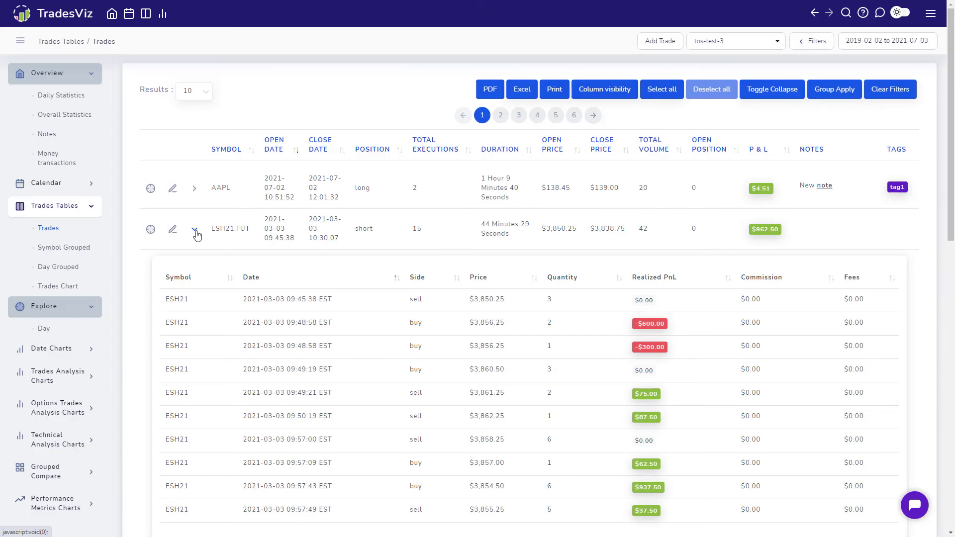
click(422, 229)
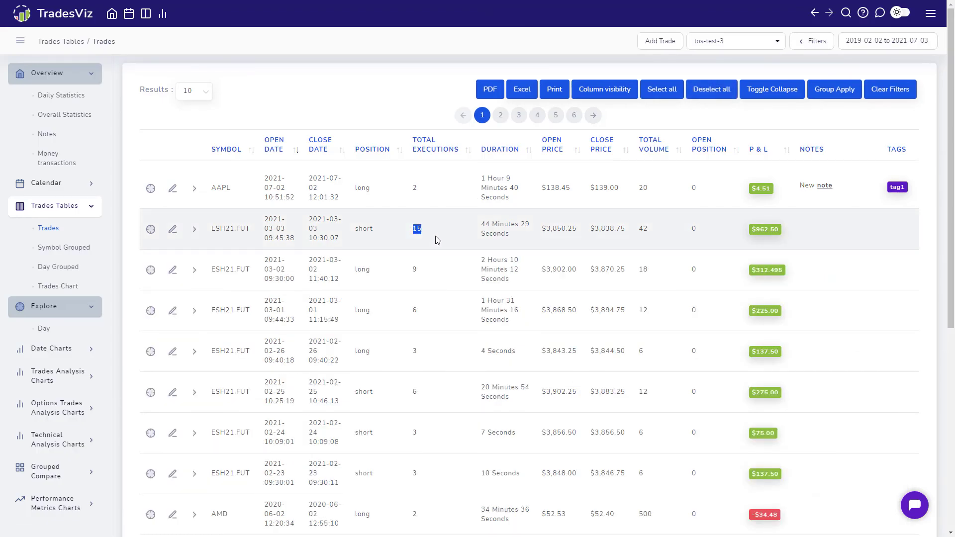
click(437, 241)
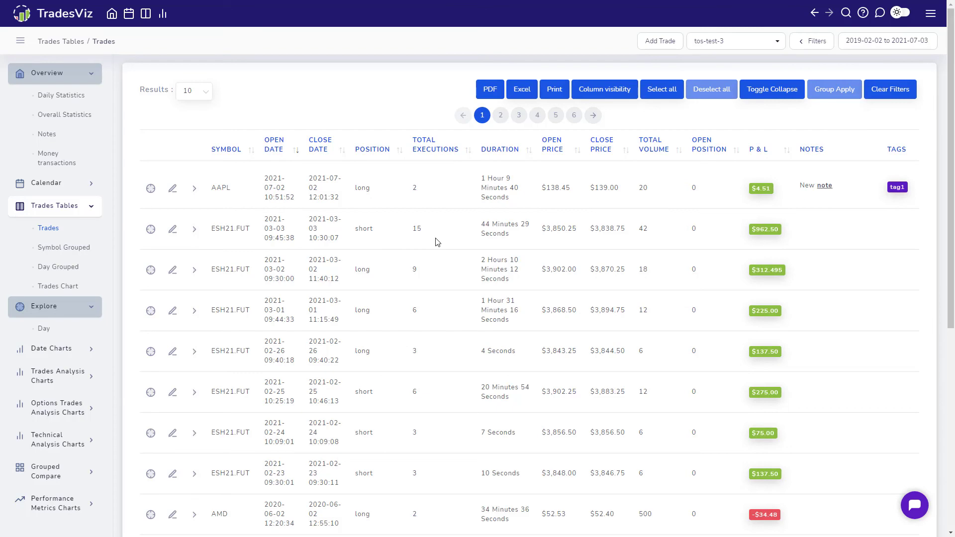
click(151, 230)
Split the first three executions into a separate trade using Split & Merge Executions
scroll(249, 319, down, 3)
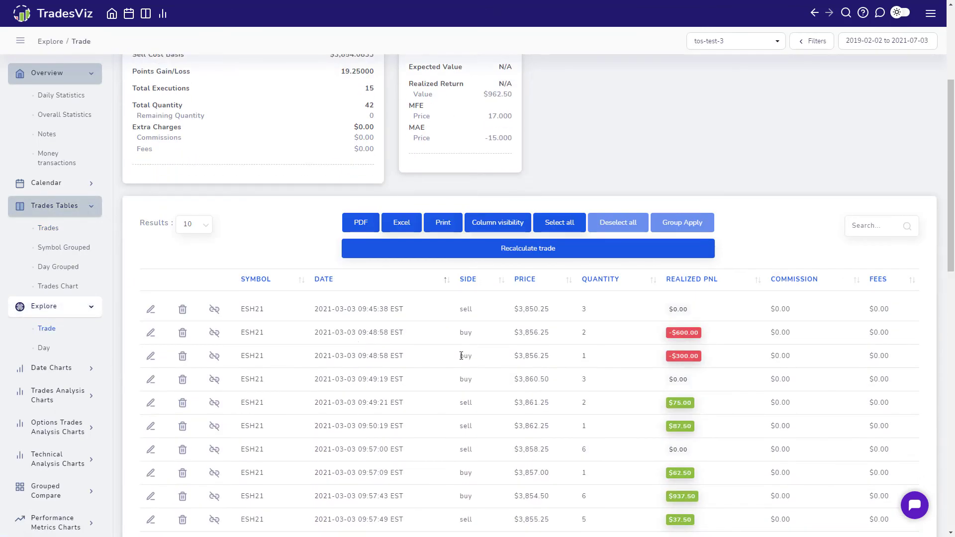
drag(461, 356, 536, 304)
click(686, 225)
click(444, 245)
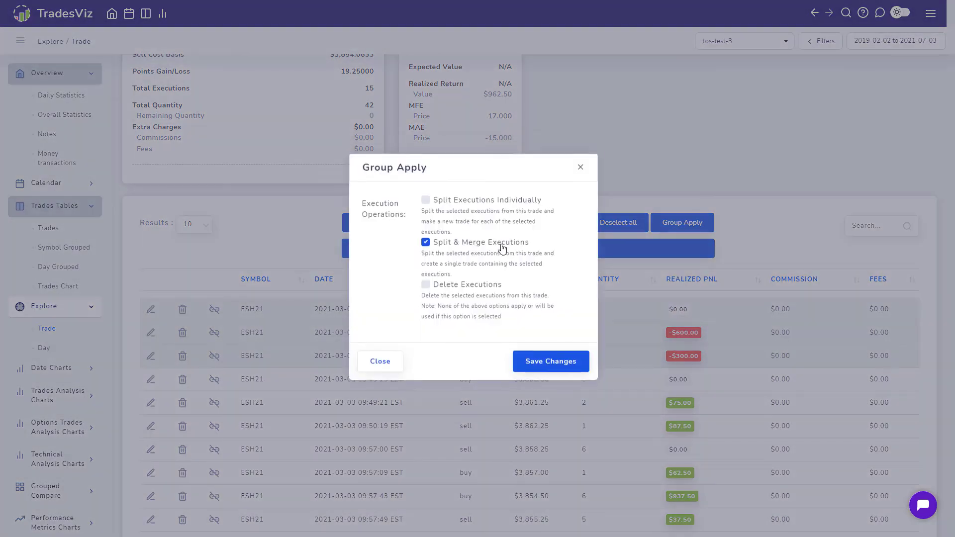
click(544, 365)
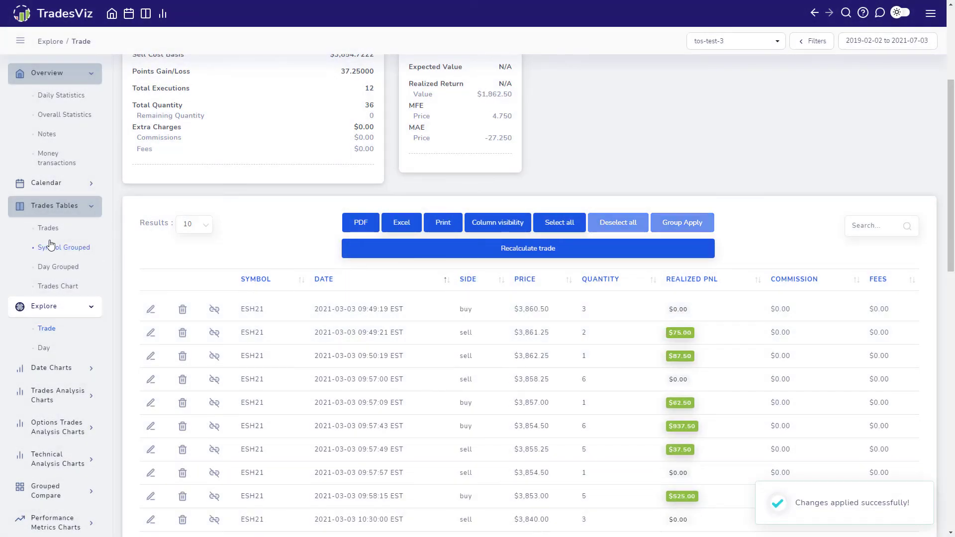
click(47, 228)
Expand the executions of both the 3-execution short and 12-execution long ESH21 trades
scroll(256, 285, up, 5)
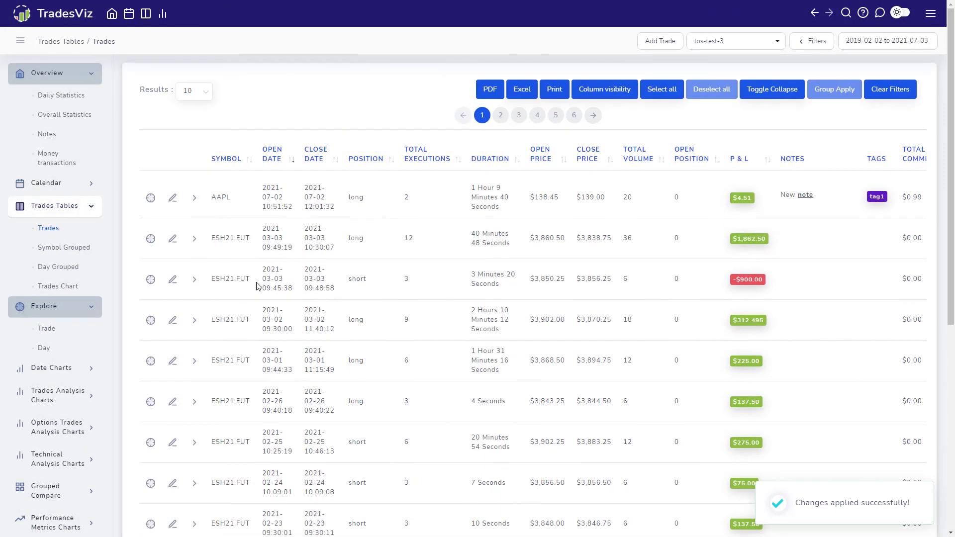
click(190, 282)
click(221, 206)
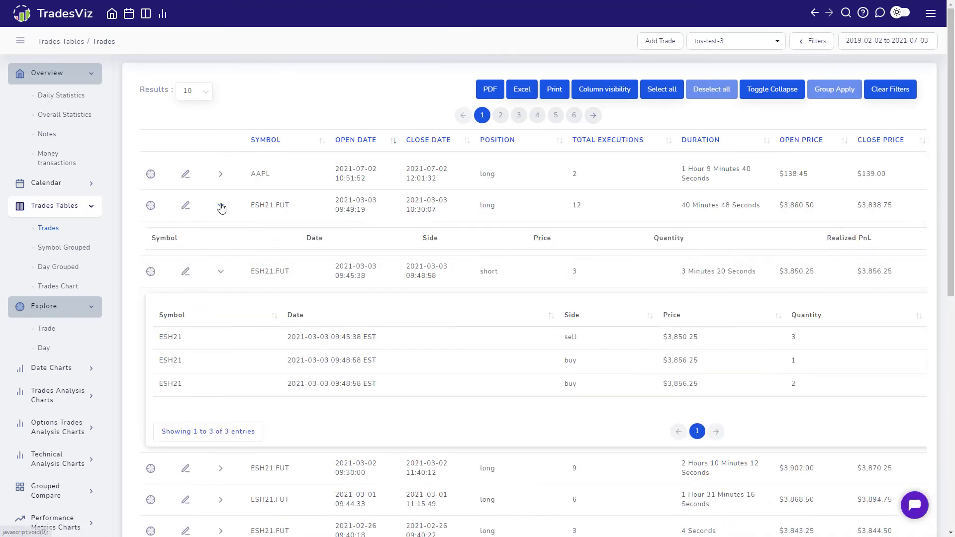
scroll(269, 261, down, 5)
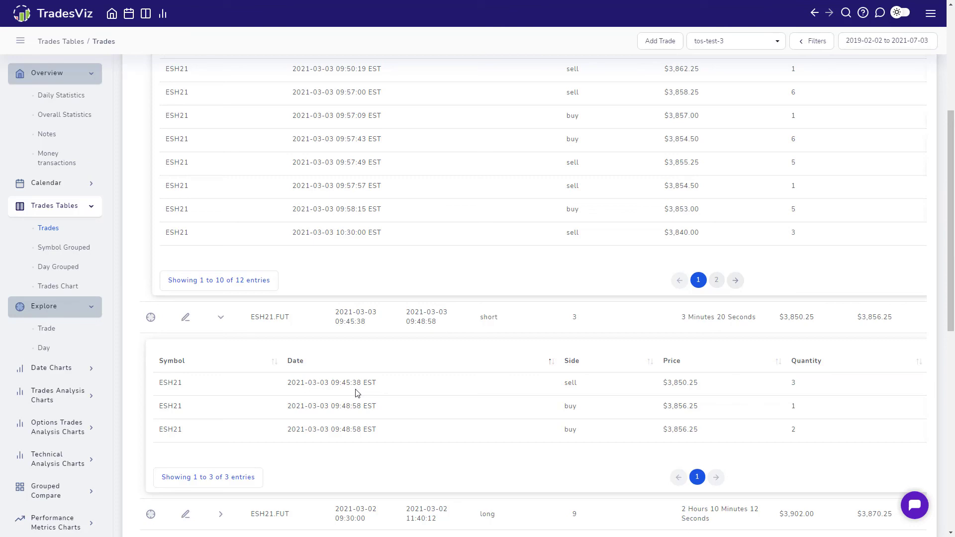
Drag the sell and two buy executions across until both trades merge into one $962.50 short
drag(310, 389, 367, 207)
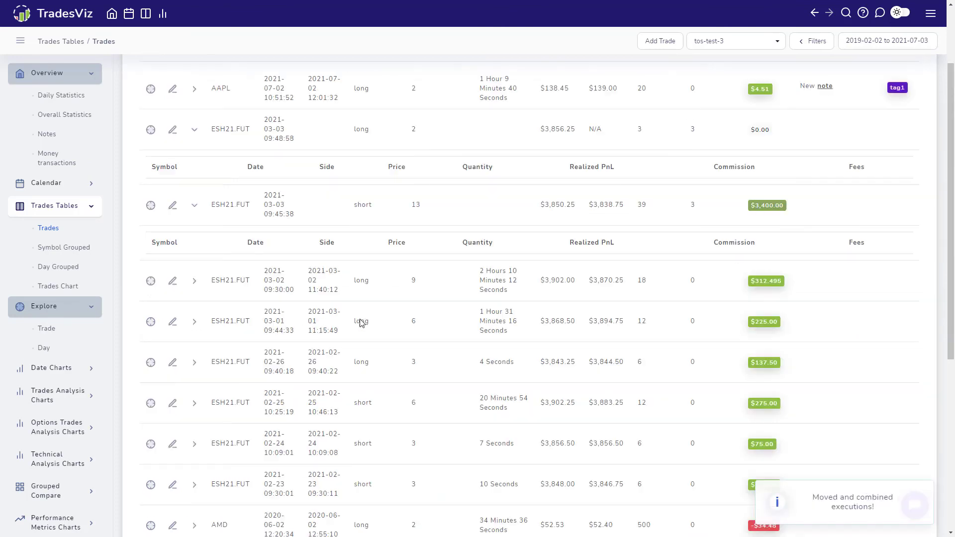
drag(312, 222, 343, 422)
drag(315, 221, 367, 432)
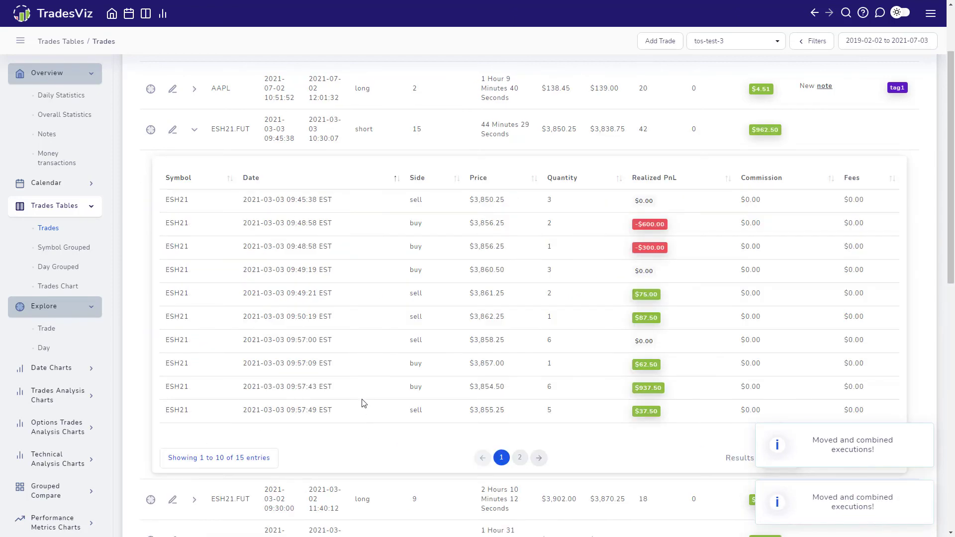
scroll(288, 283, up, 2)
click(194, 230)
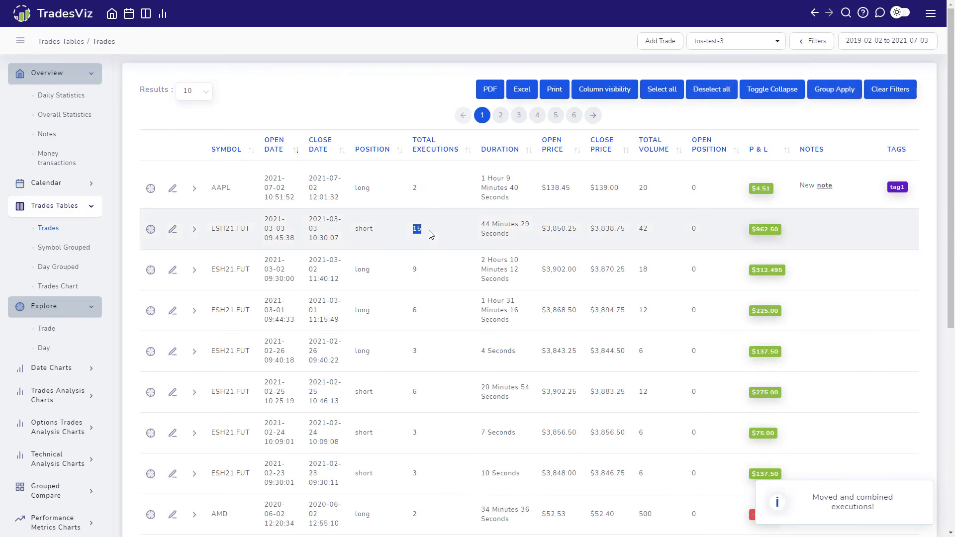
click(431, 235)
drag(750, 228, 772, 230)
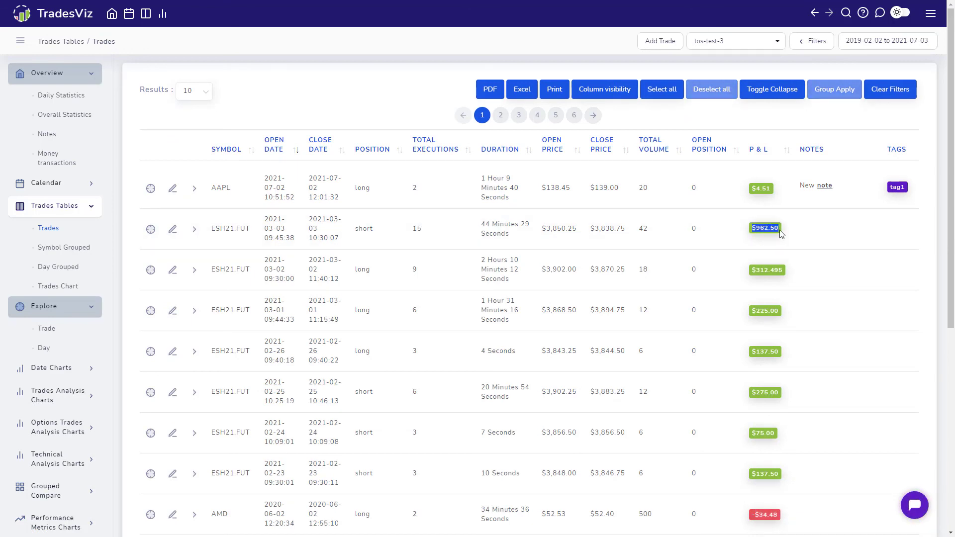
click(821, 246)
scroll(306, 309, down, 4)
scroll(300, 309, up, 4)
click(720, 233)
click(834, 90)
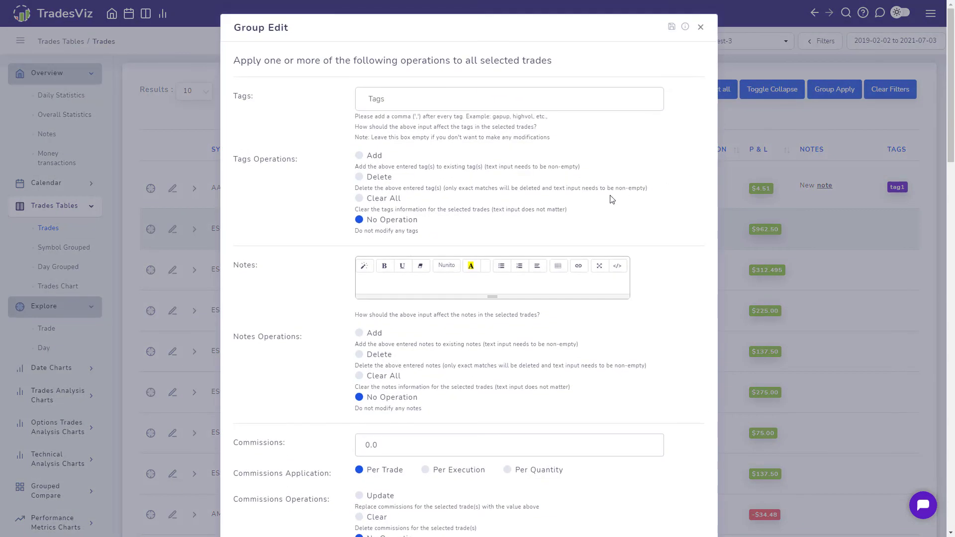
scroll(559, 206, down, 2)
scroll(559, 207, down, 4)
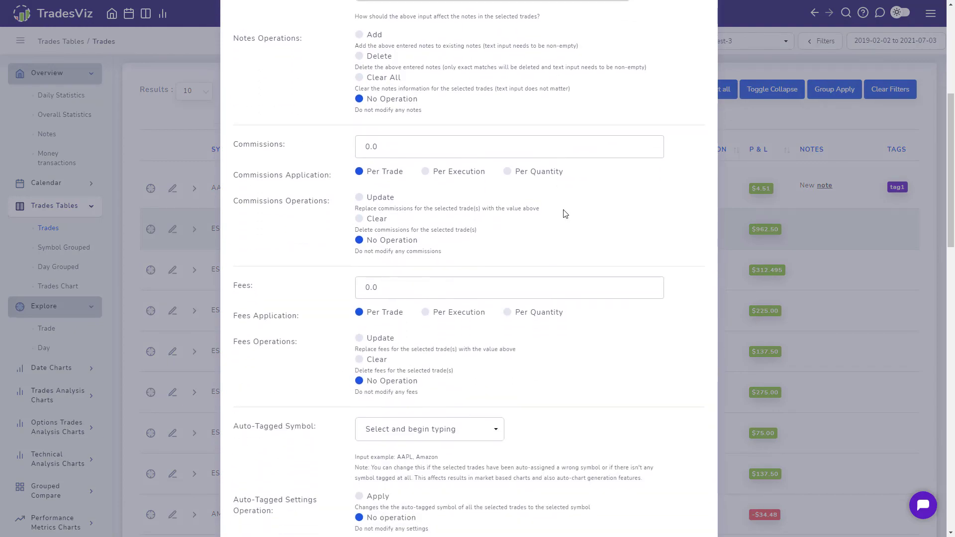
scroll(564, 213, down, 6)
click(864, 265)
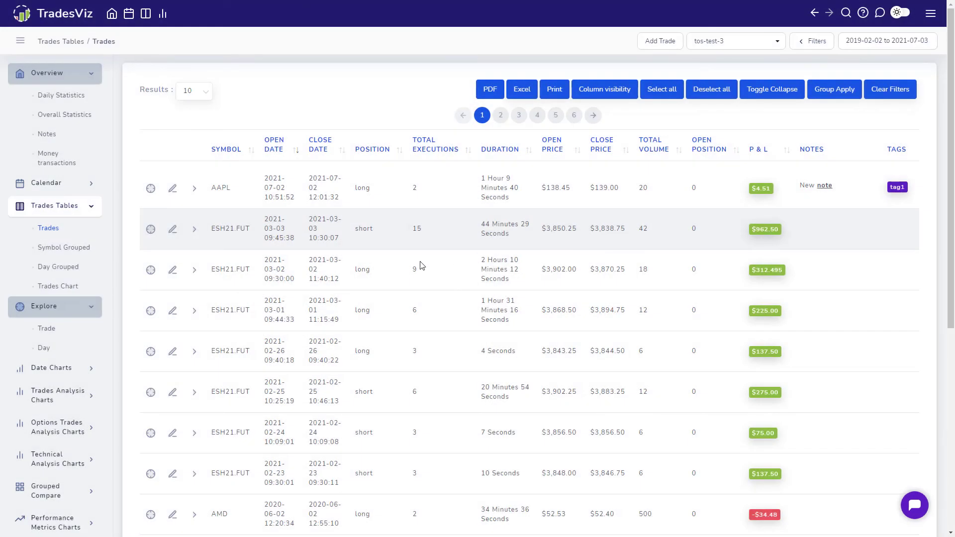